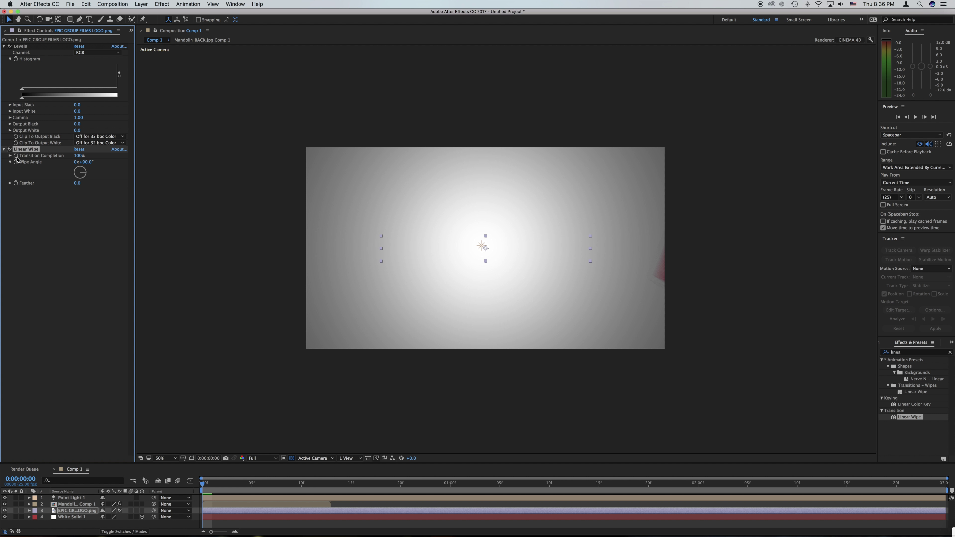
- Keyframe the logo layer's Linear Wipe Transition Completion from 100% at the first frame to 0% at 0:00:00:13
left_click(204, 487)
left_click_drag(204, 487, 252, 487)
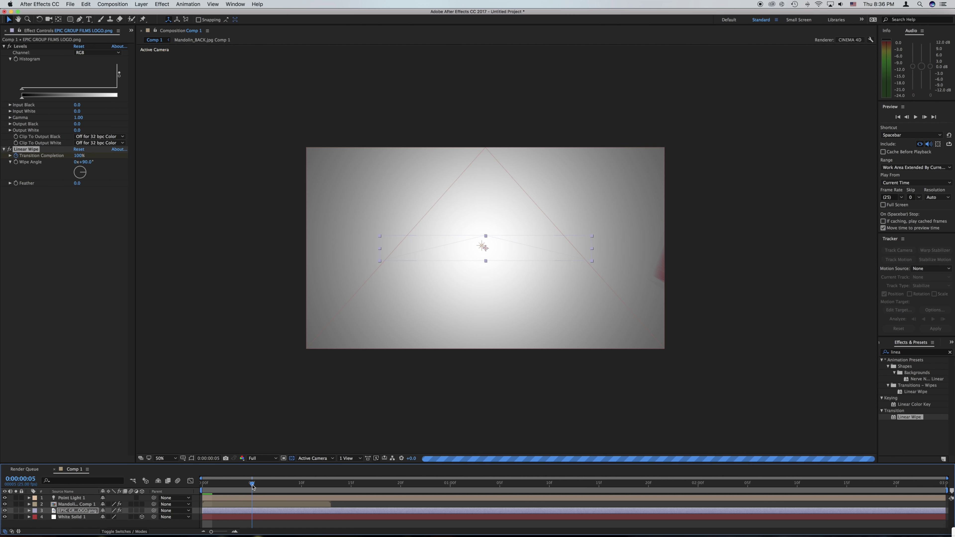
left_click_drag(252, 487, 326, 487)
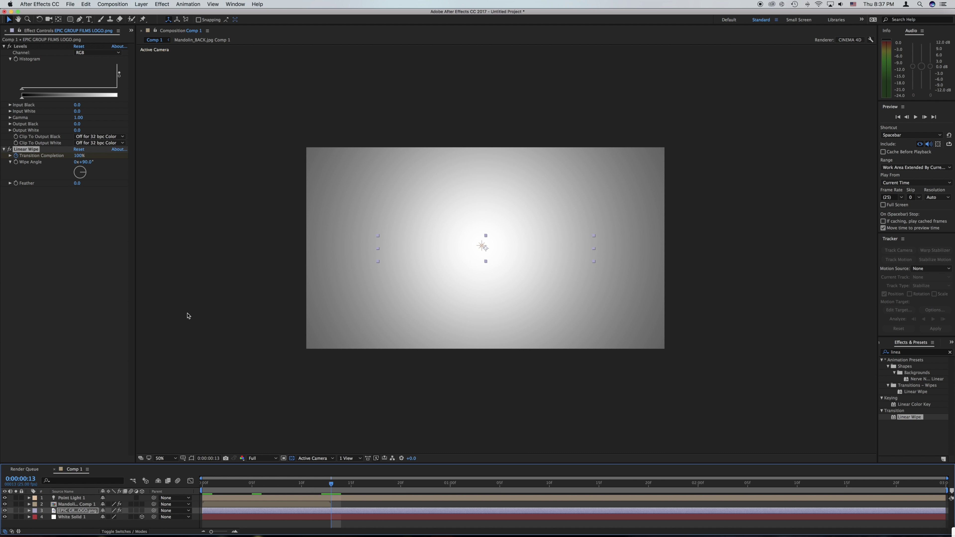
left_click_drag(78, 157, 5, 158)
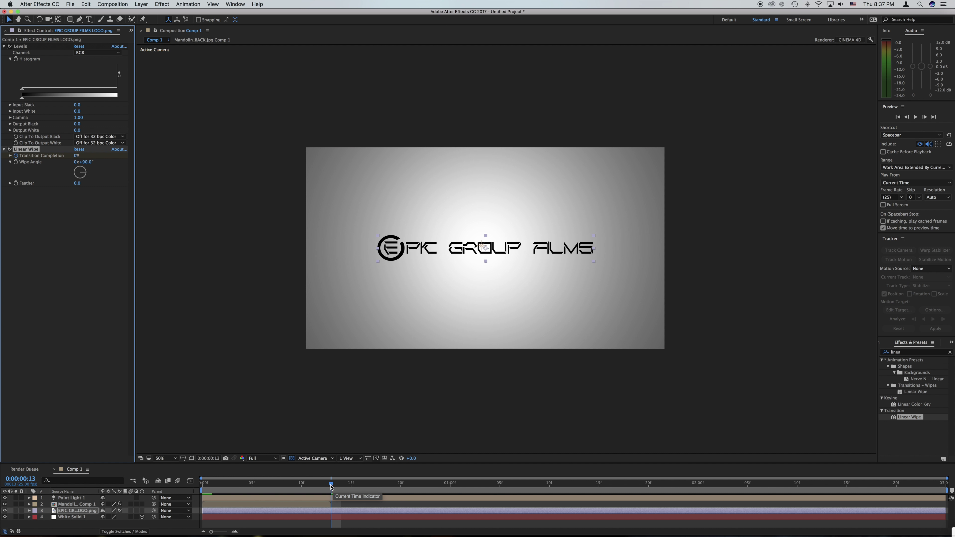
- Preview the logo's wipe from the start of the composition and check its timing against the passing mandolin layer
left_click_drag(330, 484, 191, 490)
key("space")
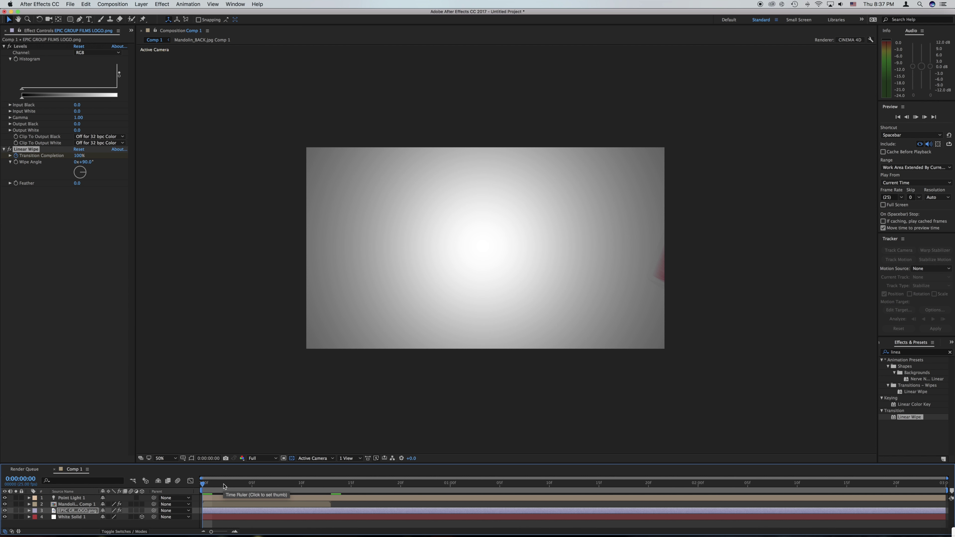
left_click(213, 488)
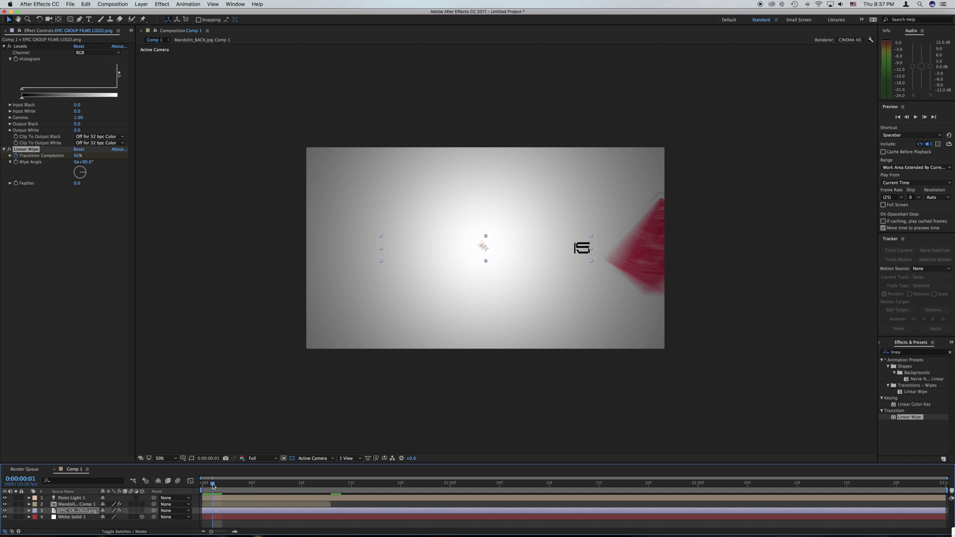
left_click_drag(213, 486, 201, 487)
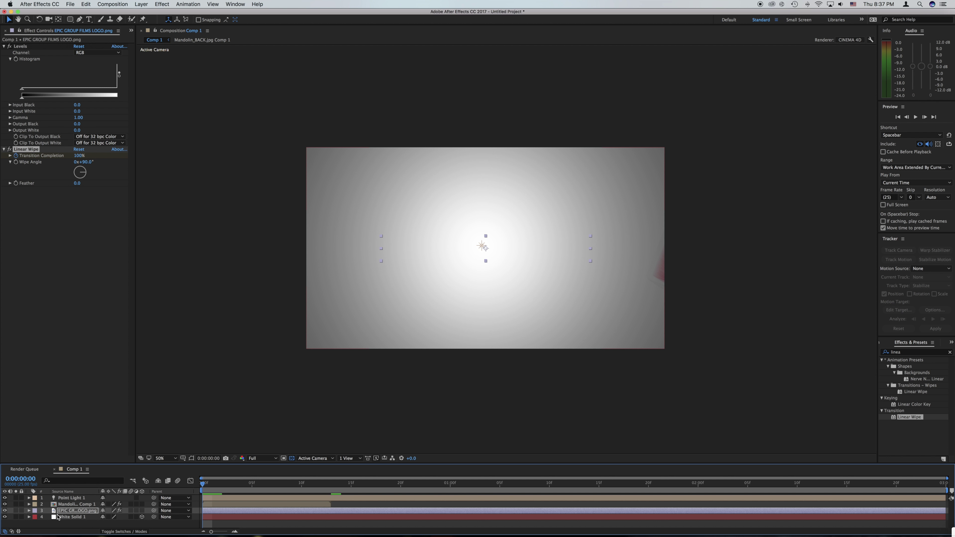
- Move the Linear Wipe's two Transition Completion keyframes to 0:00:00:03 and 0:00:00:10
left_click(29, 510)
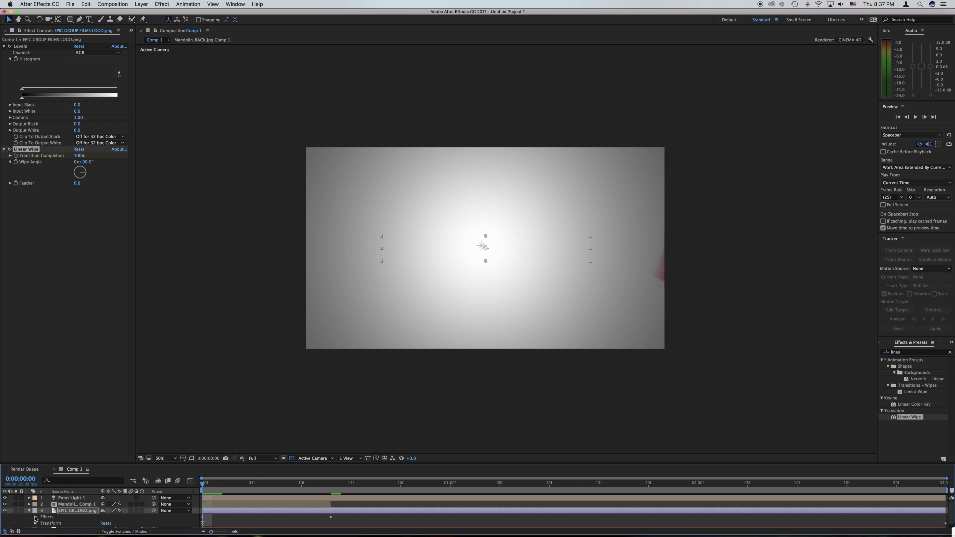
left_click(36, 517)
left_click(42, 525)
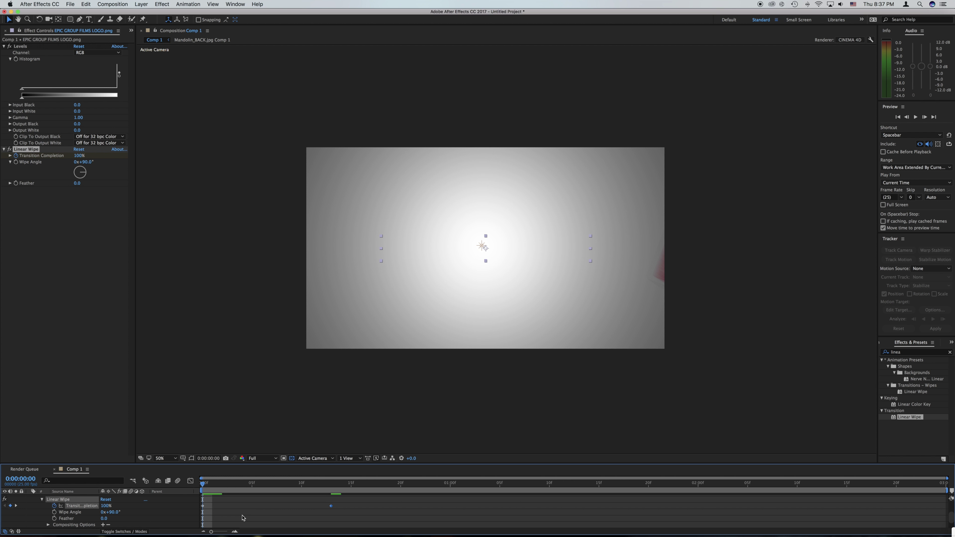
left_click_drag(203, 487, 228, 486)
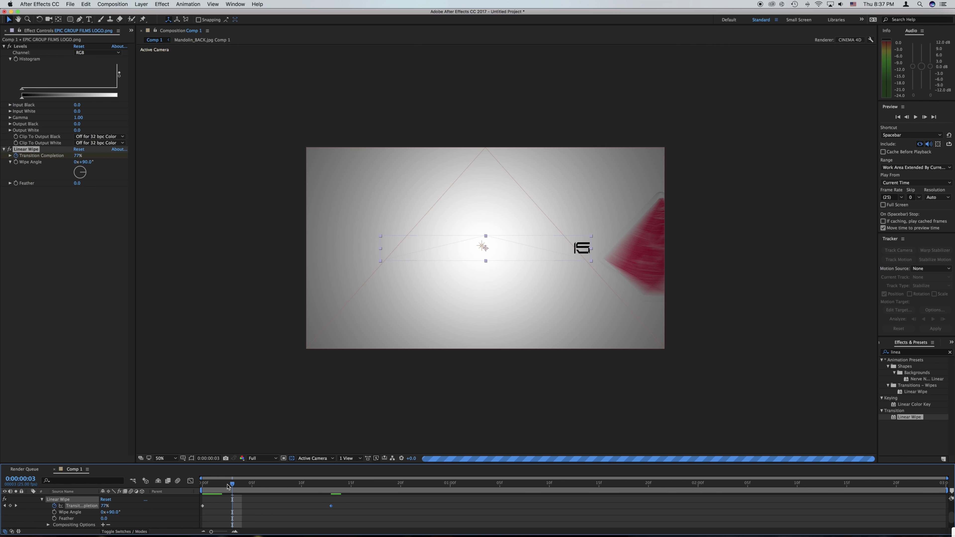
left_click_drag(204, 506, 232, 508)
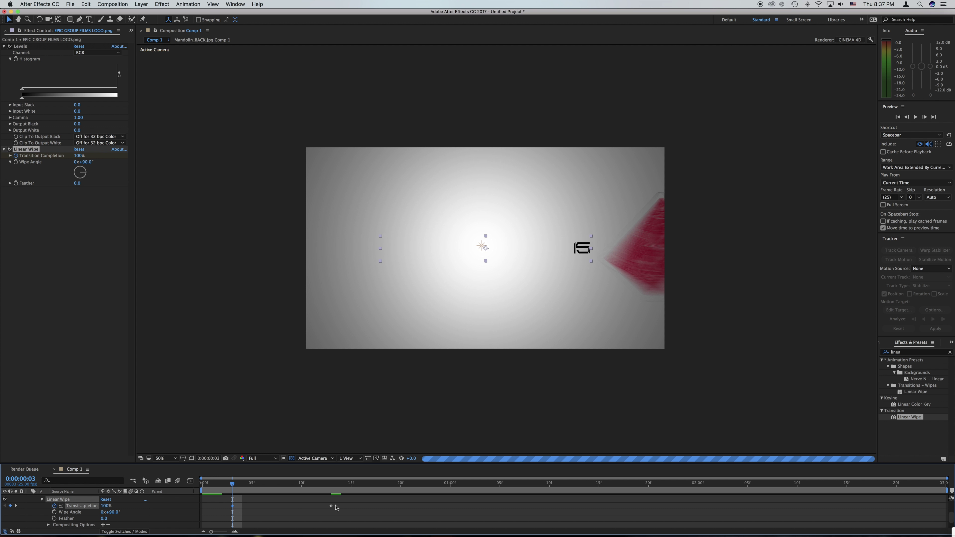
left_click_drag(233, 486, 305, 487)
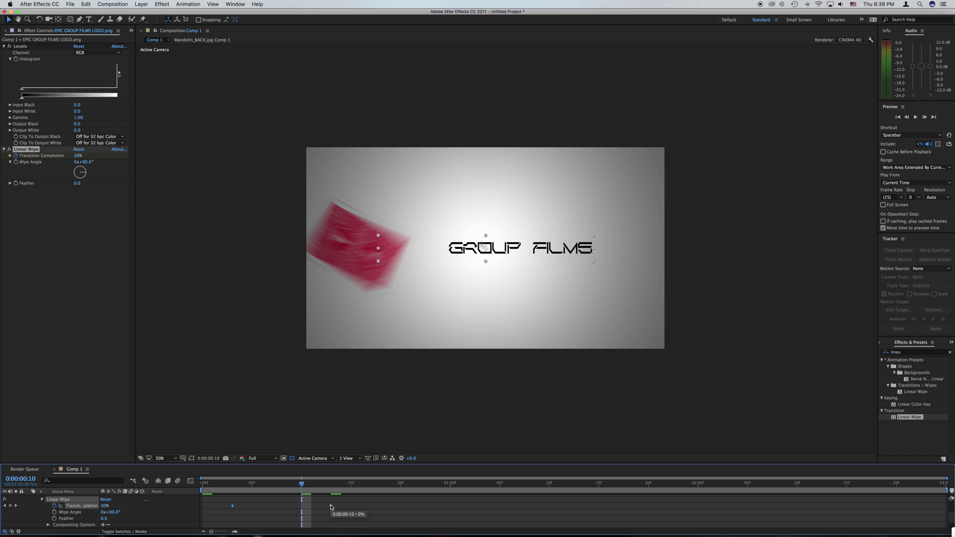
left_click_drag(331, 506, 301, 507)
- Play the retimed logo wipe from the first frame
left_click(239, 491)
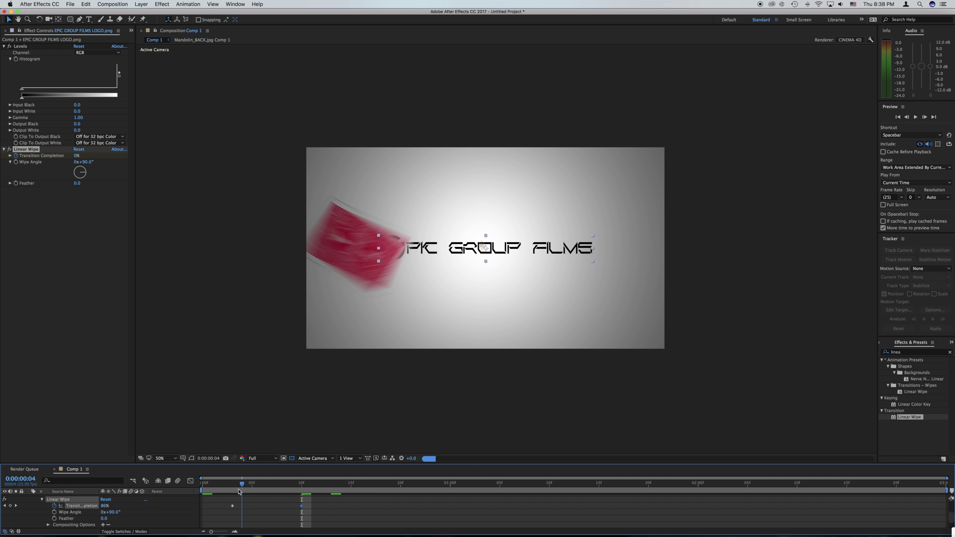
left_click_drag(239, 492, 184, 489)
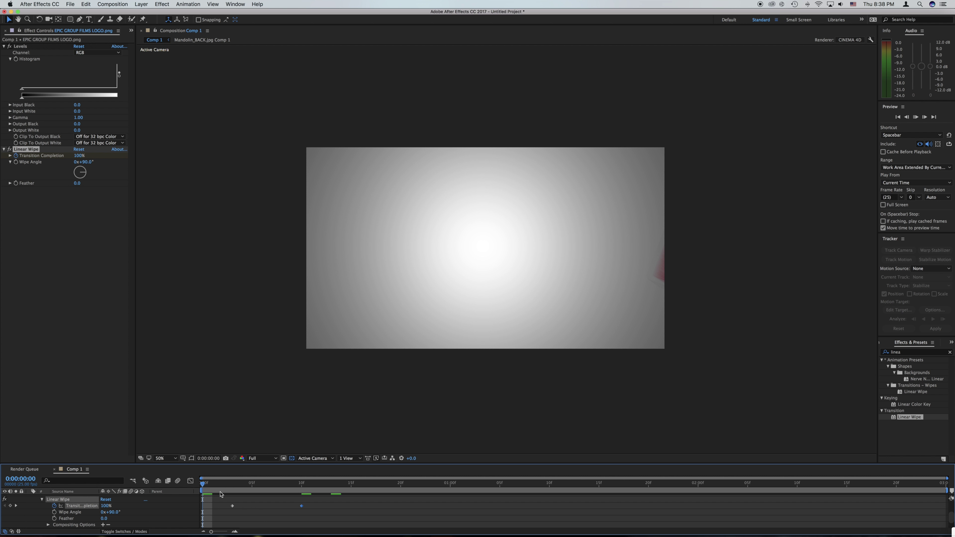
key("space")
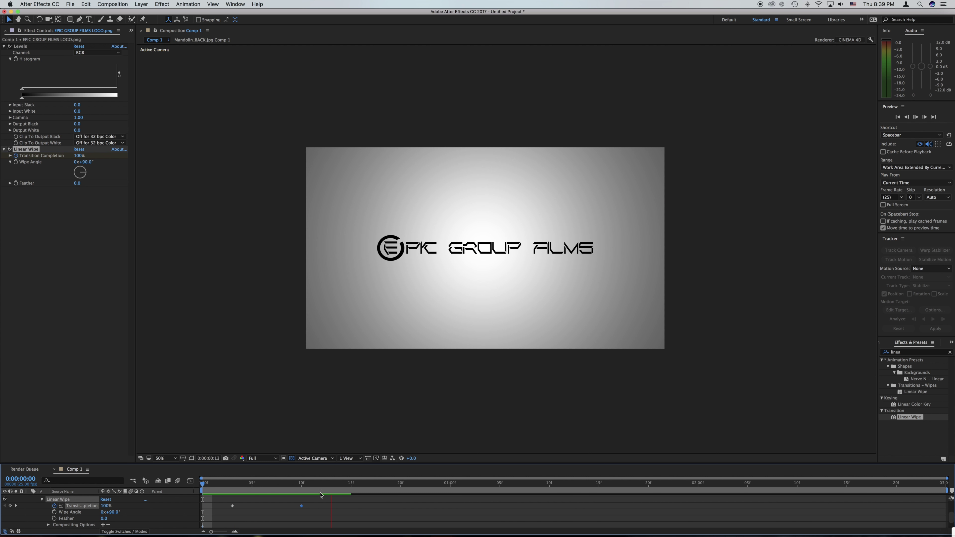
- Return to the first frame and delete the Linear Wipe effect from the EPIC GROUP FILMS LOGO.png layer
left_click(301, 485)
left_click_drag(301, 485, 198, 483)
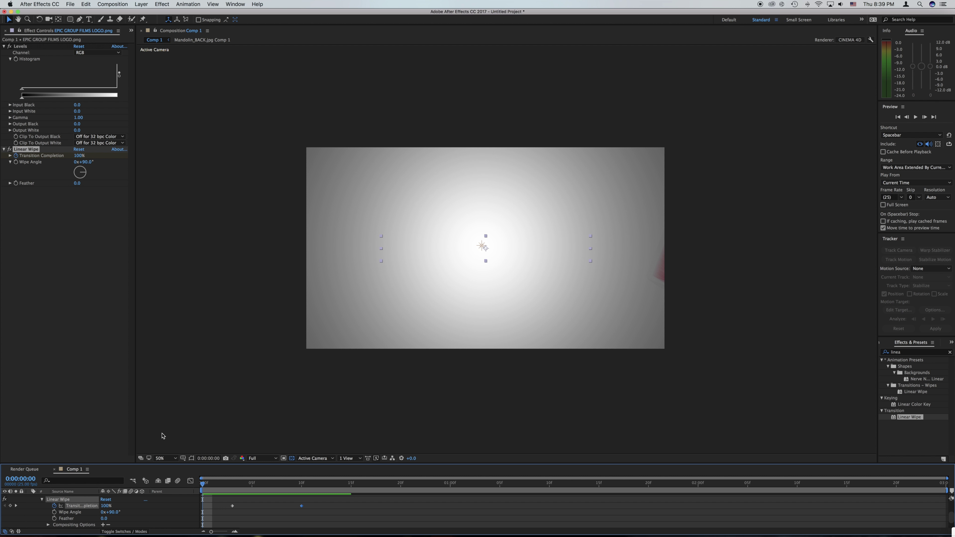
left_click(36, 152)
key("Delete")
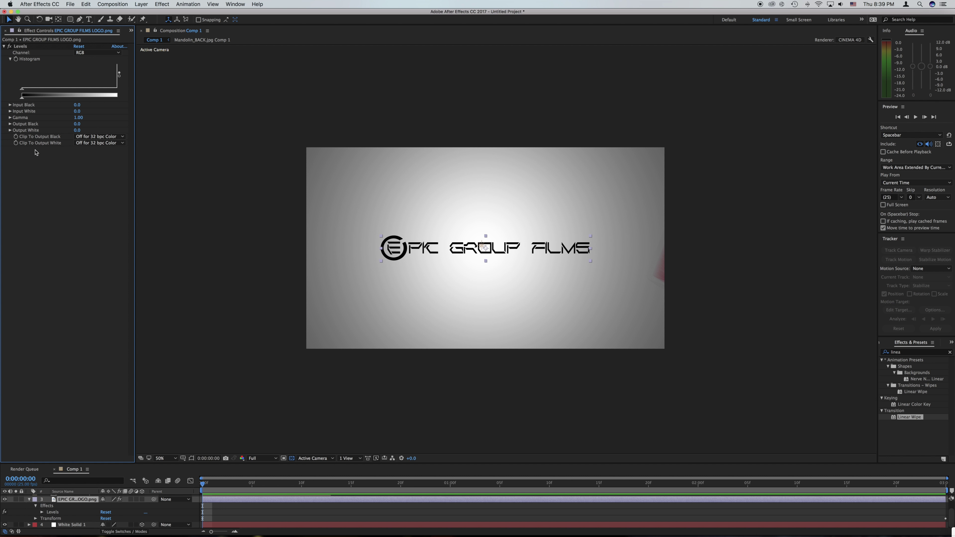
- Draw a tall rectangular mask on the logo layer just right of the logo, extending past the frame's edges
left_click(71, 21)
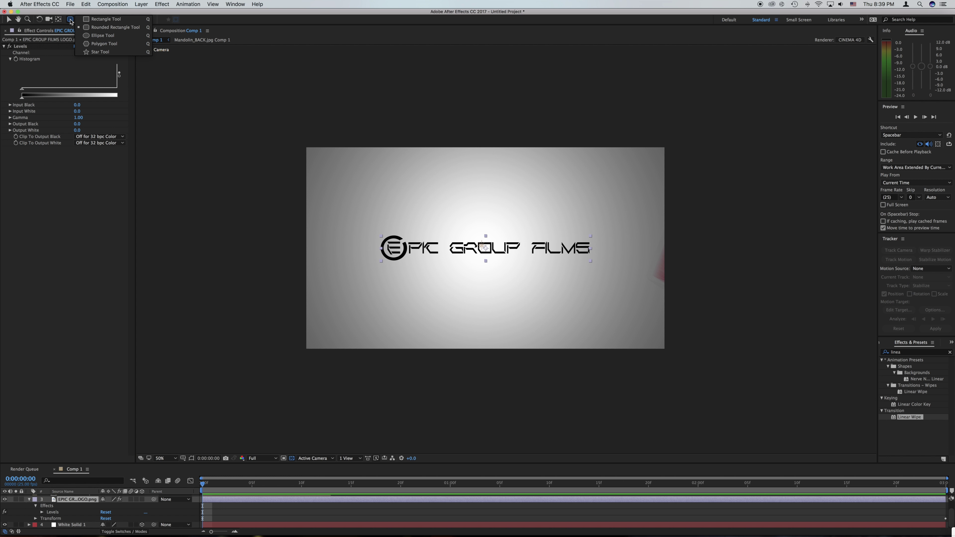
left_click(106, 19)
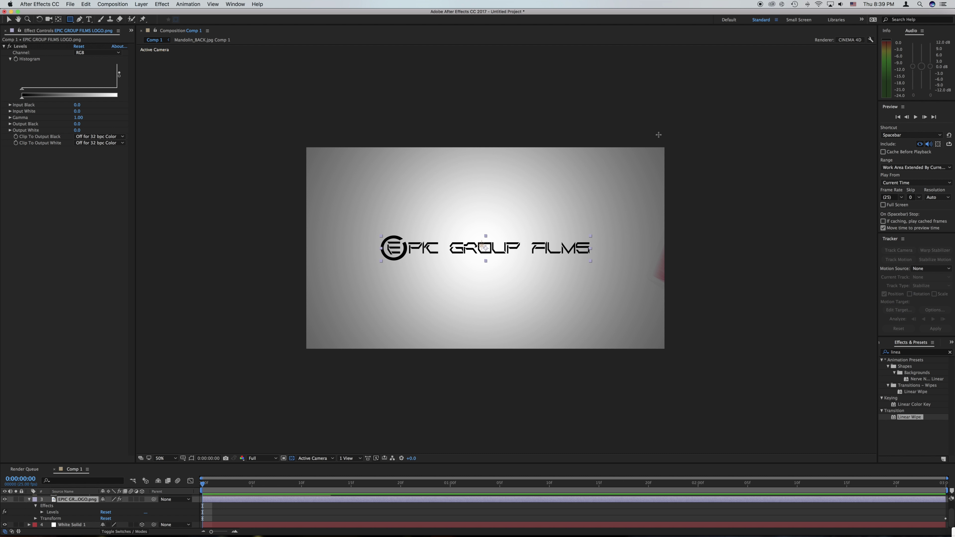
left_click_drag(598, 137, 675, 358)
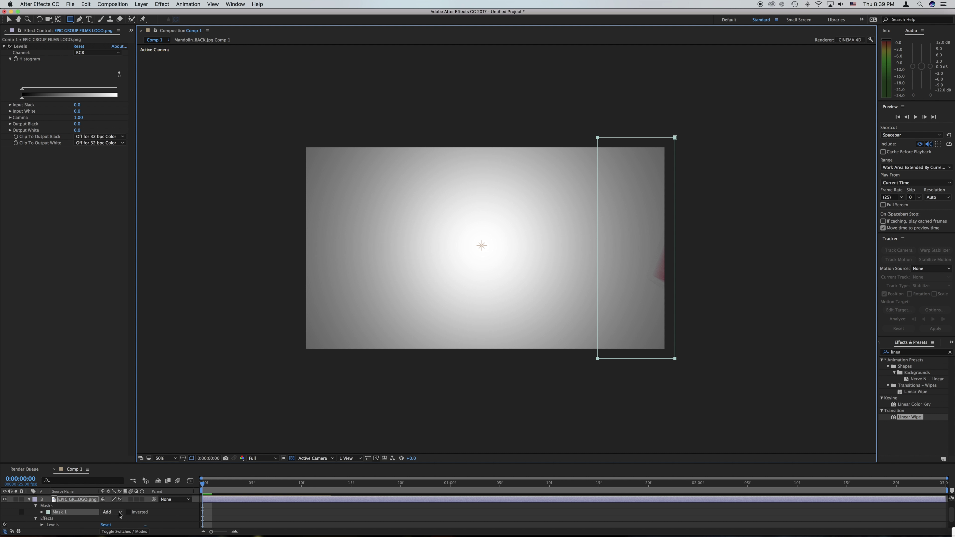
- Enable Mask Path animation on the logo's mask and place its starting keyframe at 0:00:00:03
left_click(41, 513)
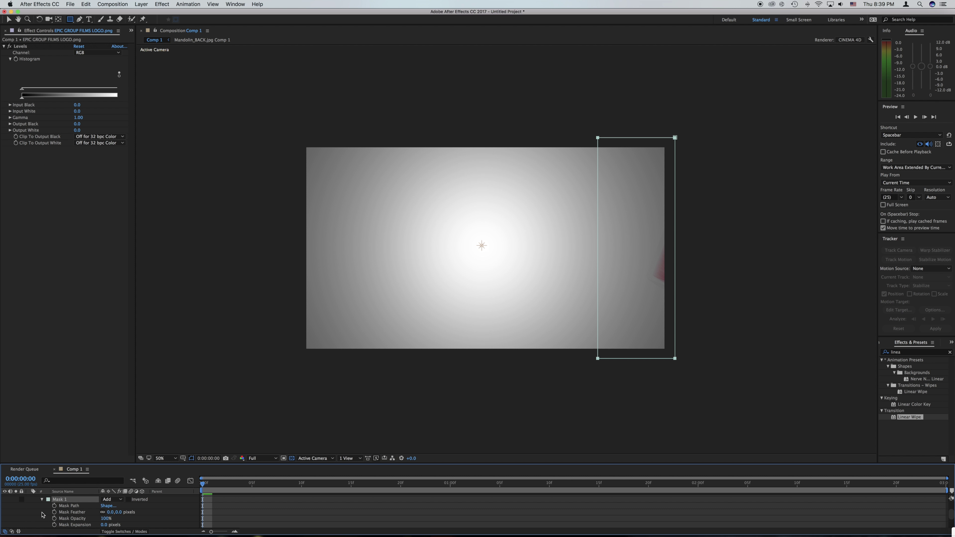
left_click(54, 505)
key("Page_Down")
key("Page_Down")
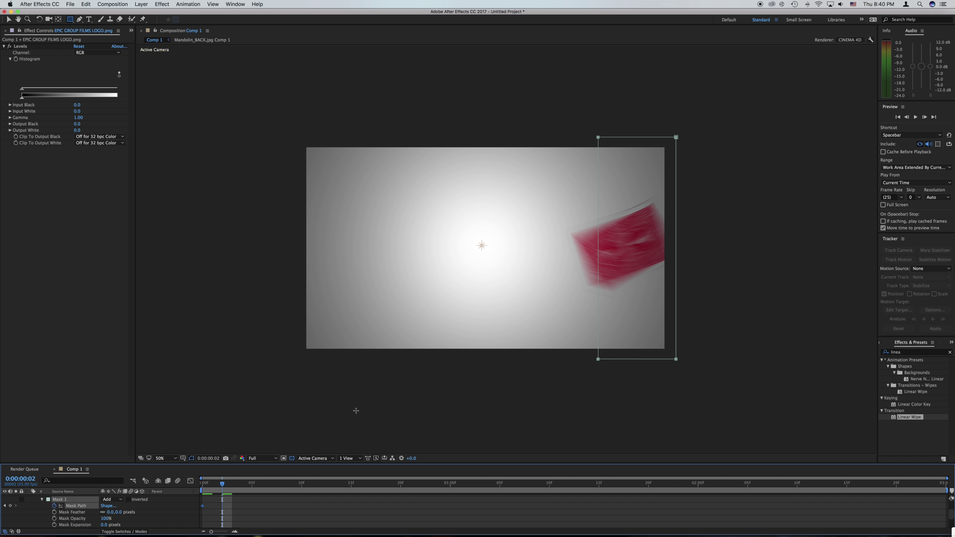
left_click_drag(222, 485, 230, 485)
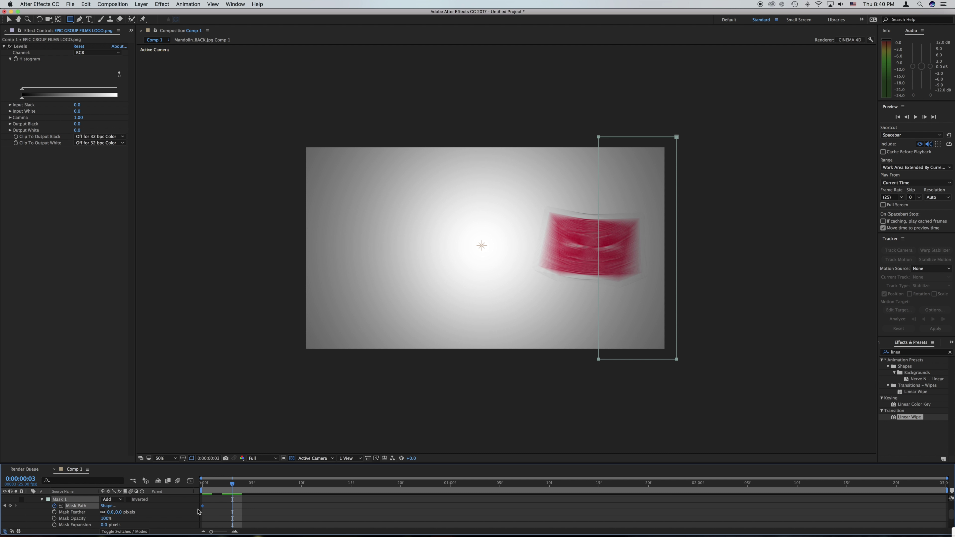
left_click_drag(202, 506, 298, 484)
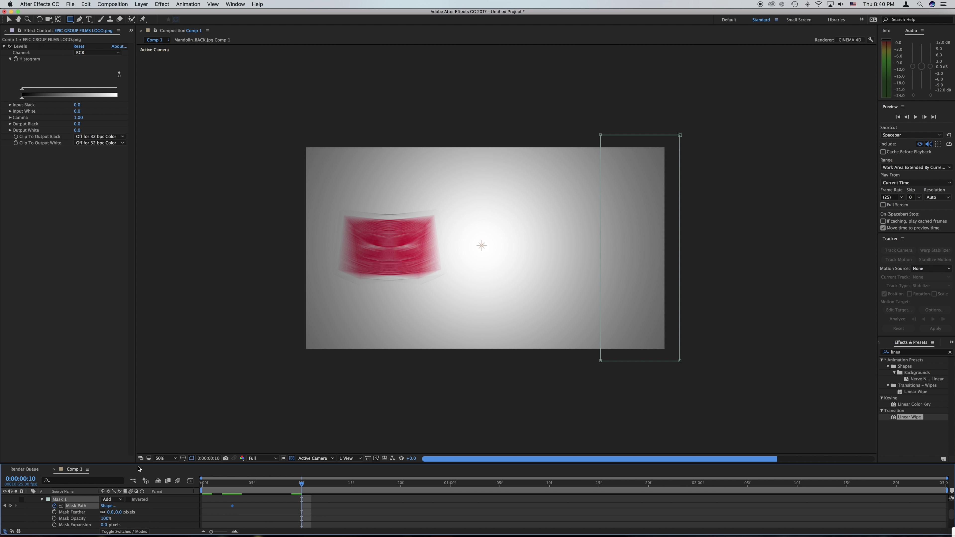
- At 0:00:00:10, stretch the mask's left edge leftward to the mandolin image, adding a second Mask Path keyframe
left_click(7, 19)
left_click(602, 144)
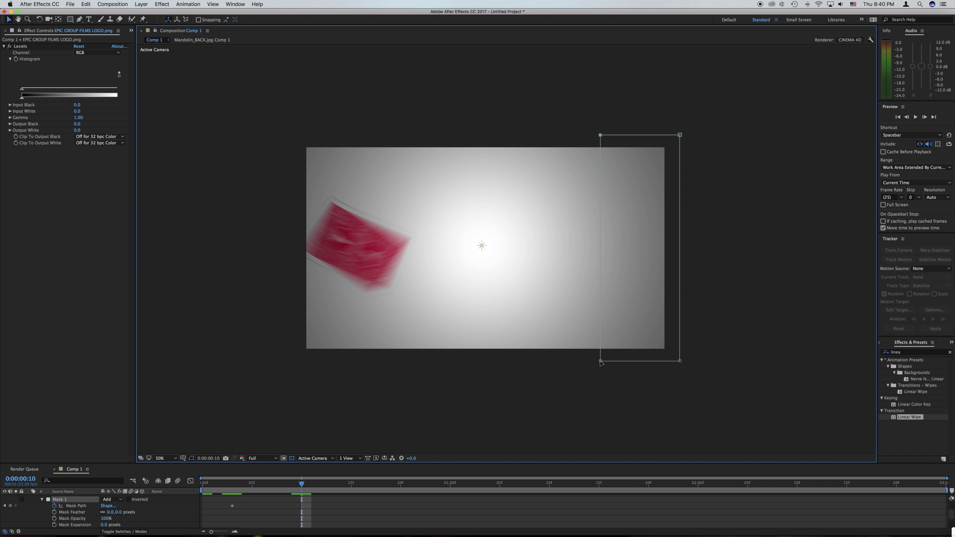
left_click_drag(600, 362, 351, 355)
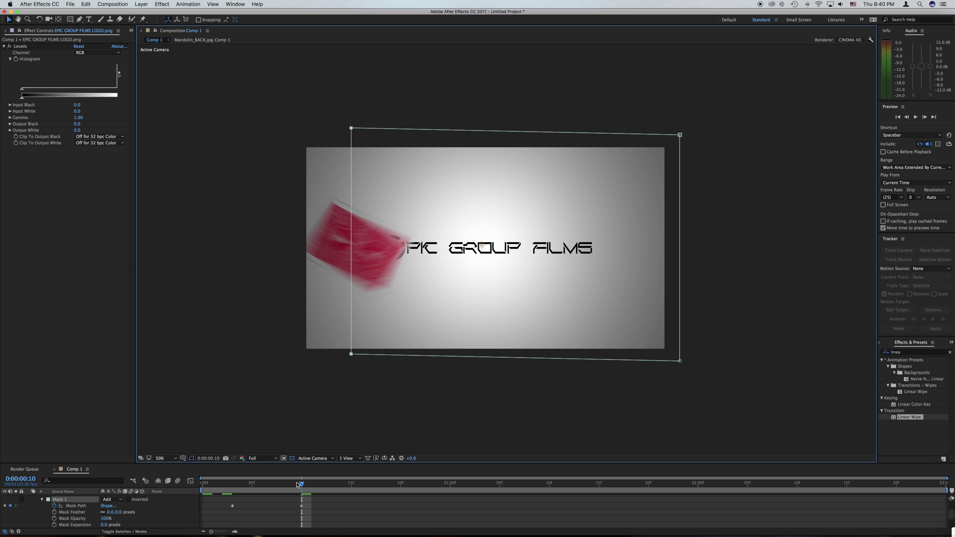
- Preview the mask-based logo reveal from the first frame and return to the start
key("Home")
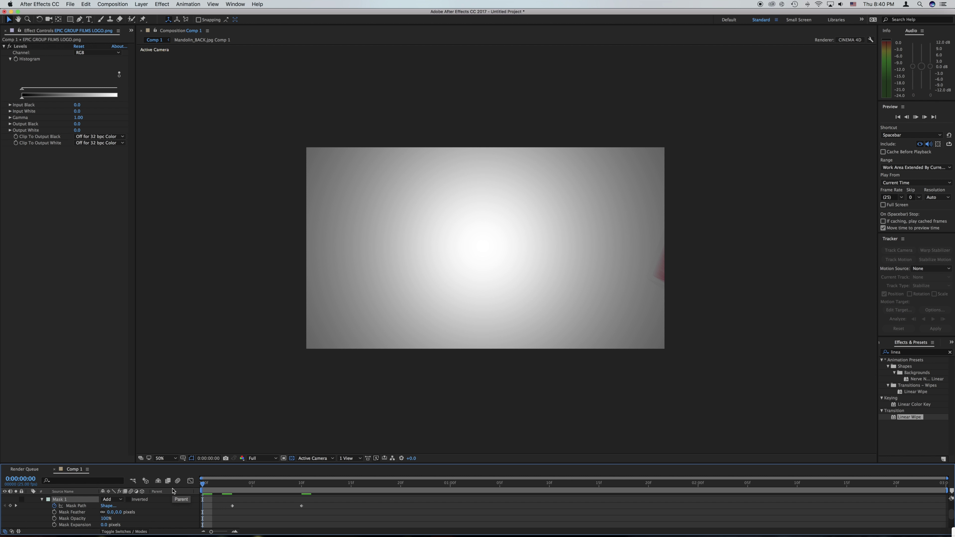
key("space")
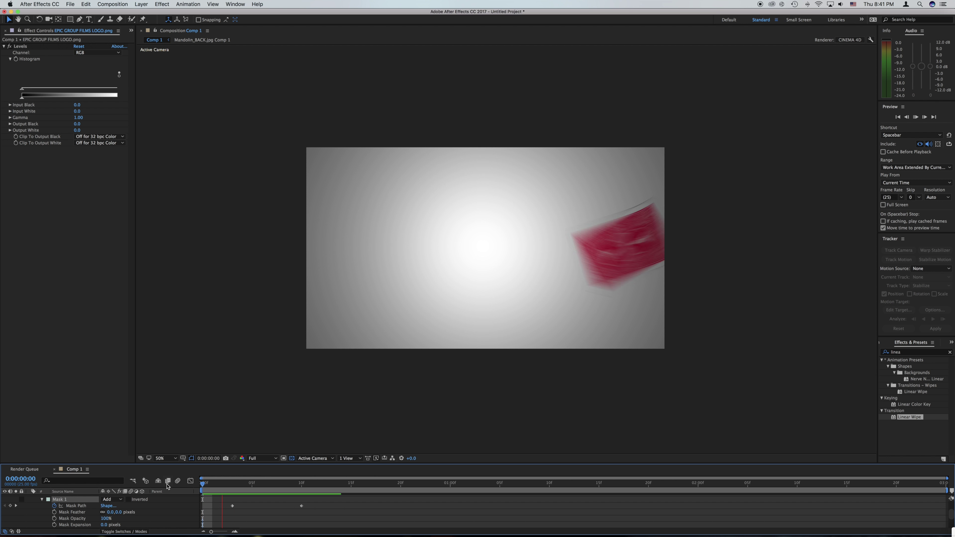
left_click(332, 485)
left_click_drag(318, 486, 202, 487)
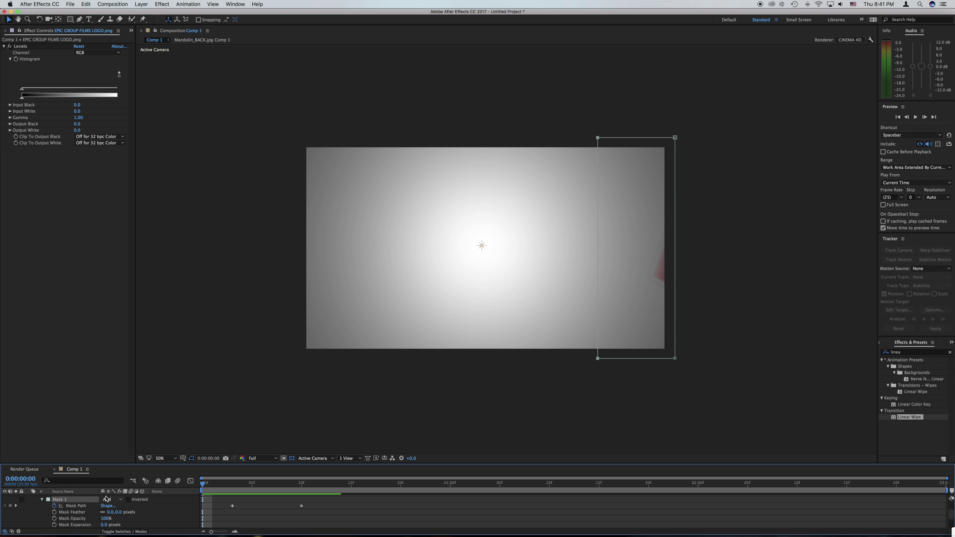
- Delete the animated Mask 1 from the logo layer
scroll(70, 500, "up", 3)
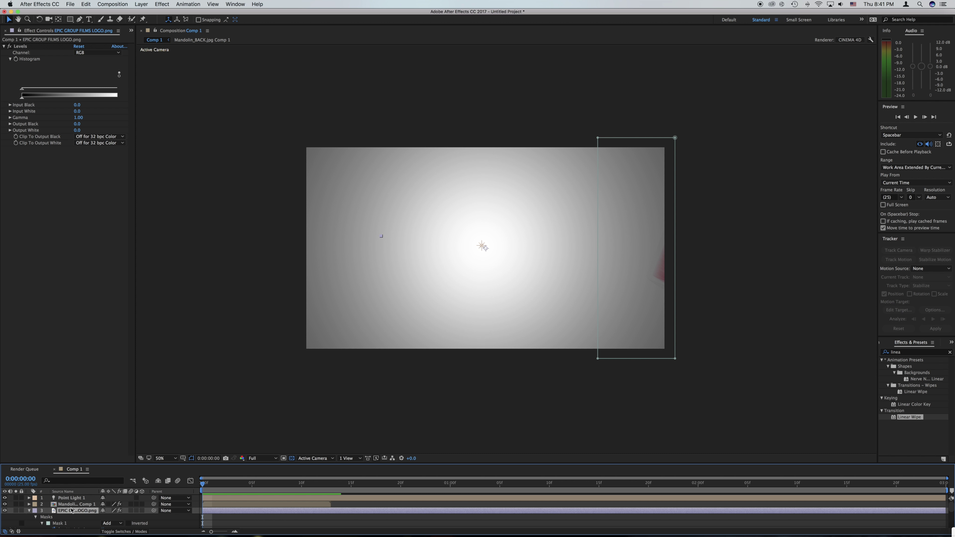
scroll(71, 517, "down", 1)
scroll(66, 518, "down", 1)
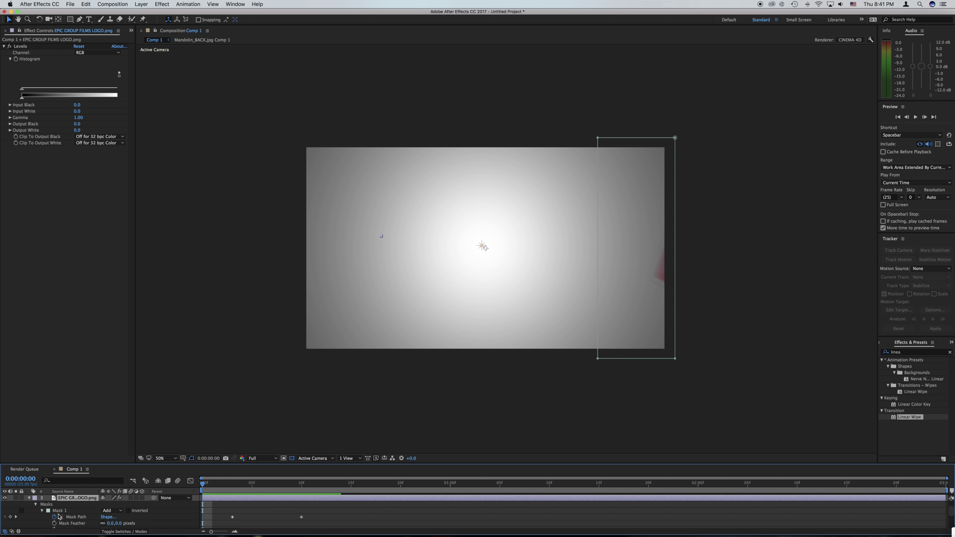
left_click(58, 511)
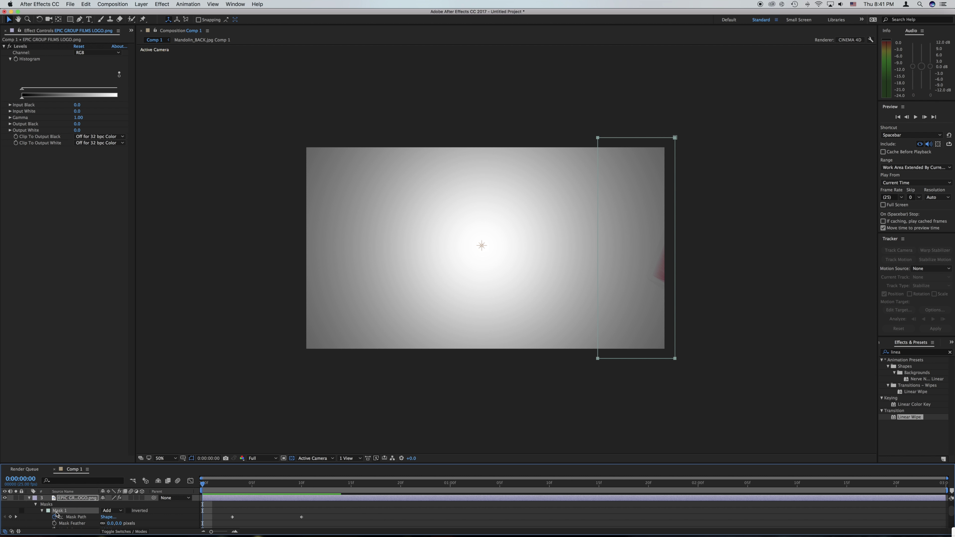
key("Delete")
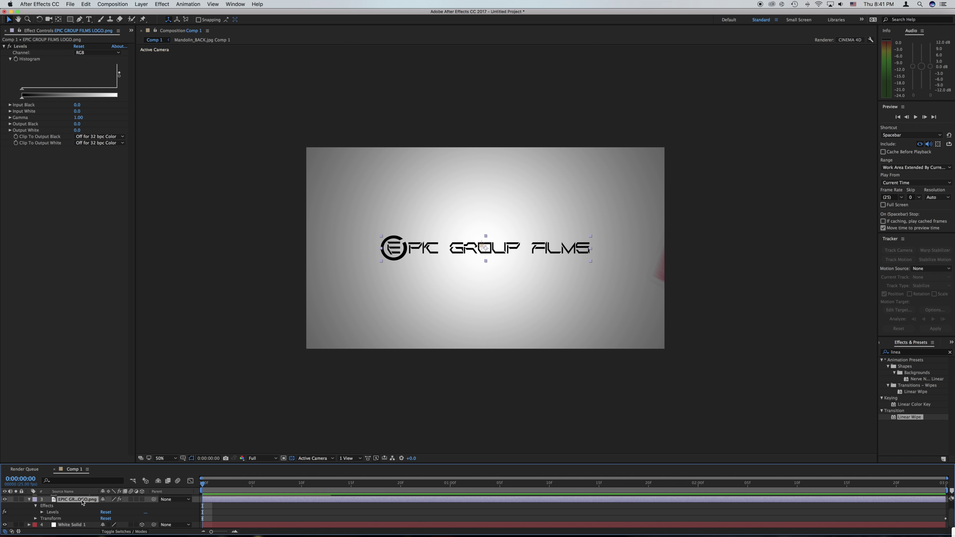
- Create a white solid at full composition size, directly above the EPIC GROUP FILMS logo layer
scroll(83, 502, "up", 2)
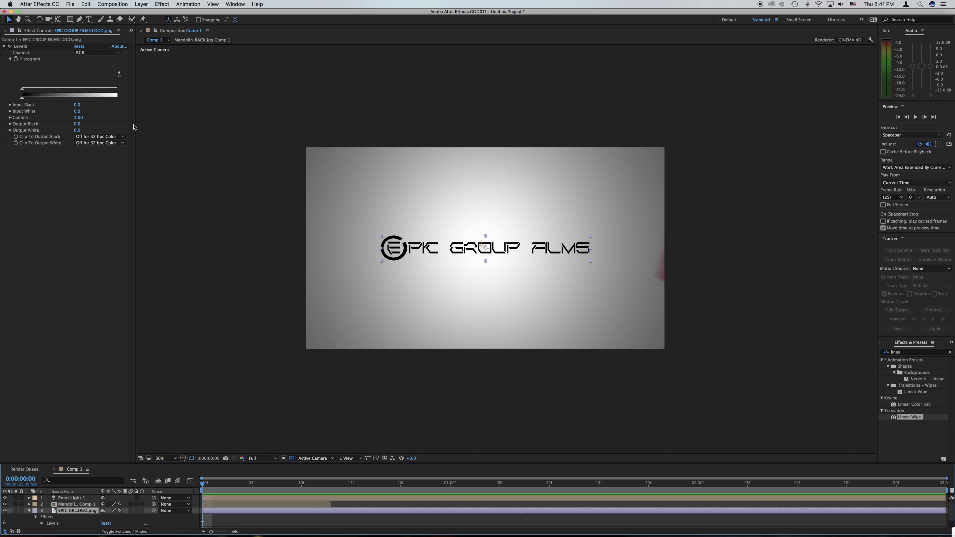
left_click(141, 4)
mouse_move(147, 13)
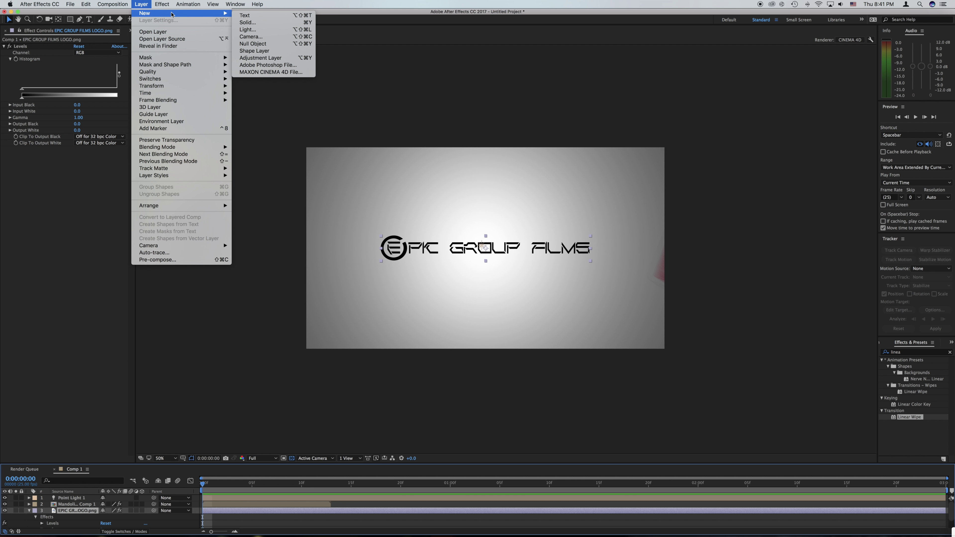
left_click(253, 23)
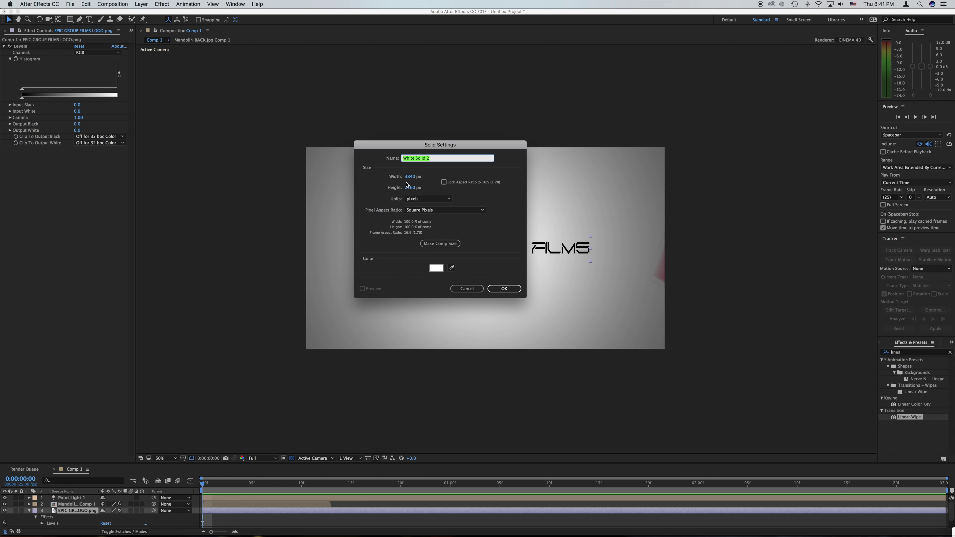
left_click(507, 290)
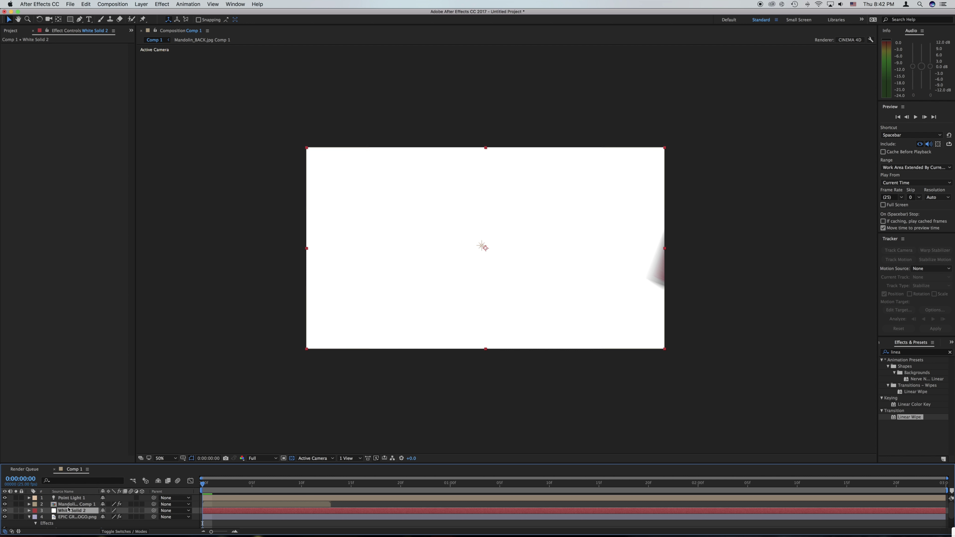
- Enable Position keyframing on the new solid at 0:00:00:00 and move it past the composition's right edge
left_click(29, 517)
left_click(29, 511)
left_click(36, 517)
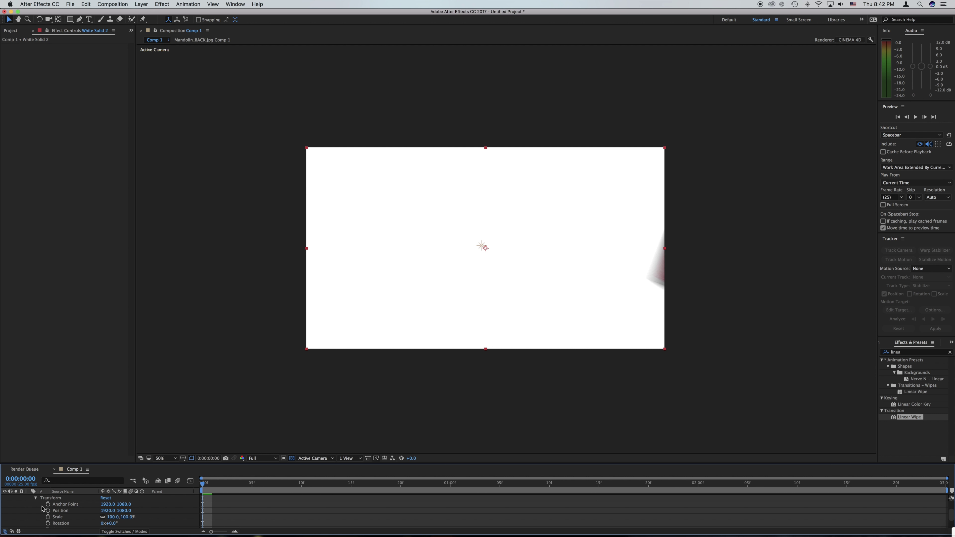
left_click(48, 511)
left_click_drag(126, 511, 675, 483)
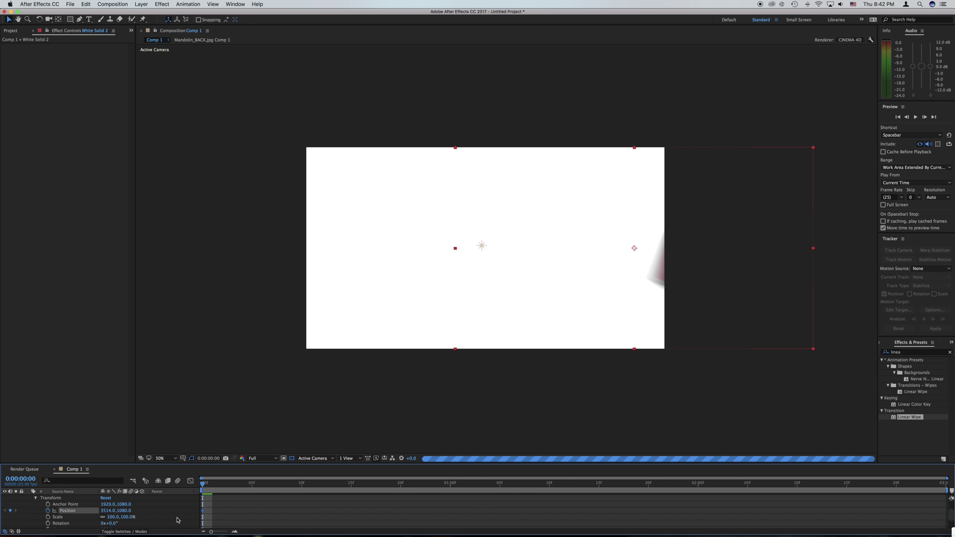
left_click_drag(390, 517, 518, 525)
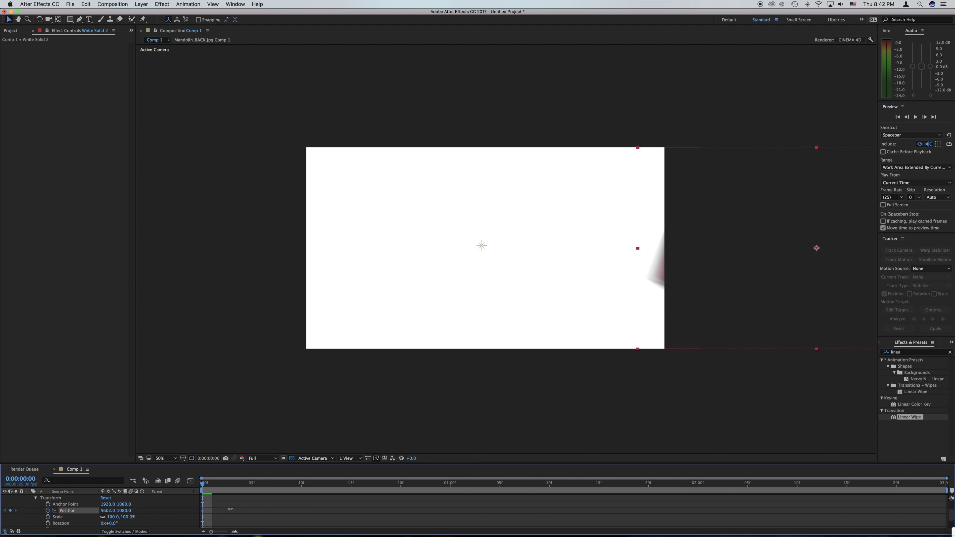
- Add Position keyframes at 0:00:00:10 and 0:00:00:12, sliding the solid leftward until it covers the whole frame
key("shift+Page_Down")
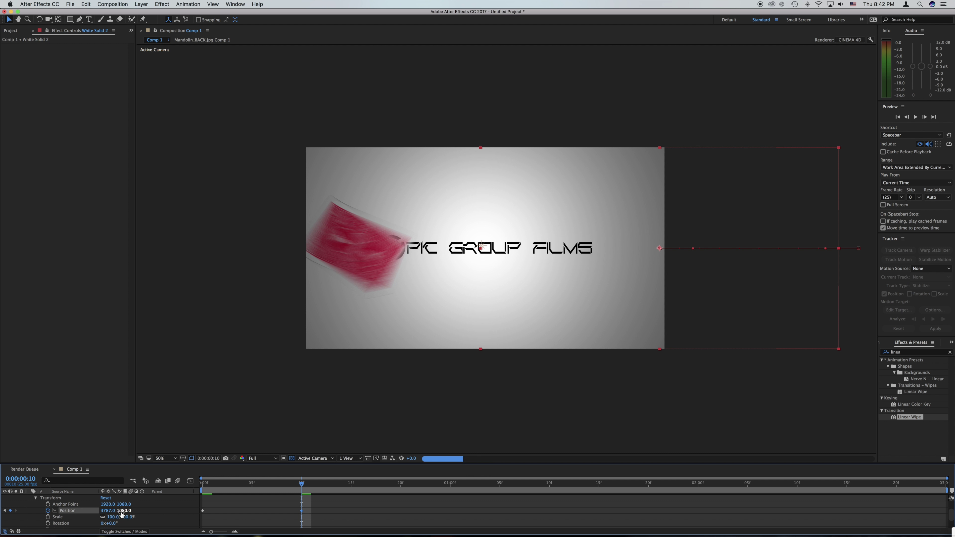
mouse_move(111, 511)
left_mouse_down()
mouse_move(61, 511)
mouse_move(120, 511)
mouse_move(113, 512)
left_mouse_up()
key("Page_Down")
key("Page_Down")
left_click_drag(120, 511, 15, 504)
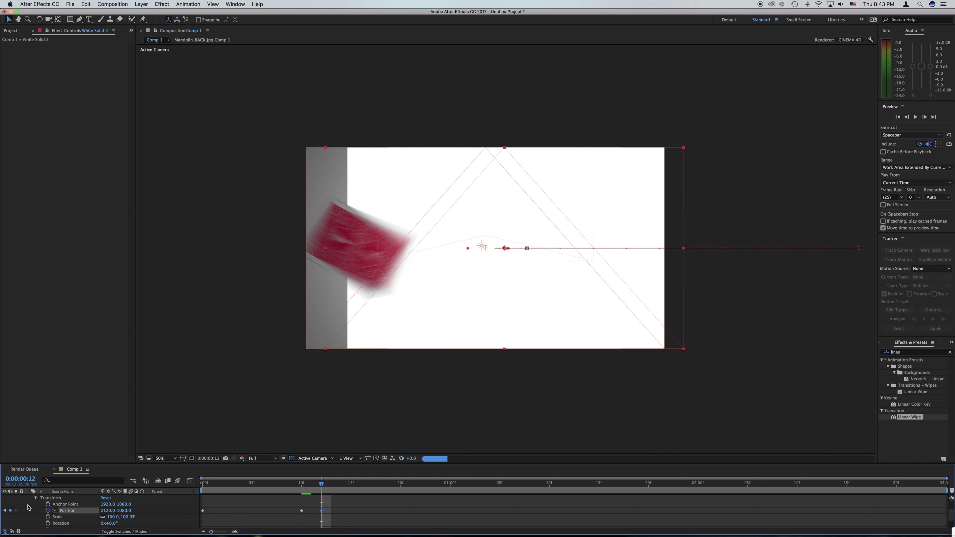
left_click_drag(107, 511, 33, 511)
- Collapse the solid's properties and compare its coverage at 0:00:00:10 and 0:00:00:12
scroll(36, 512, "up", 4)
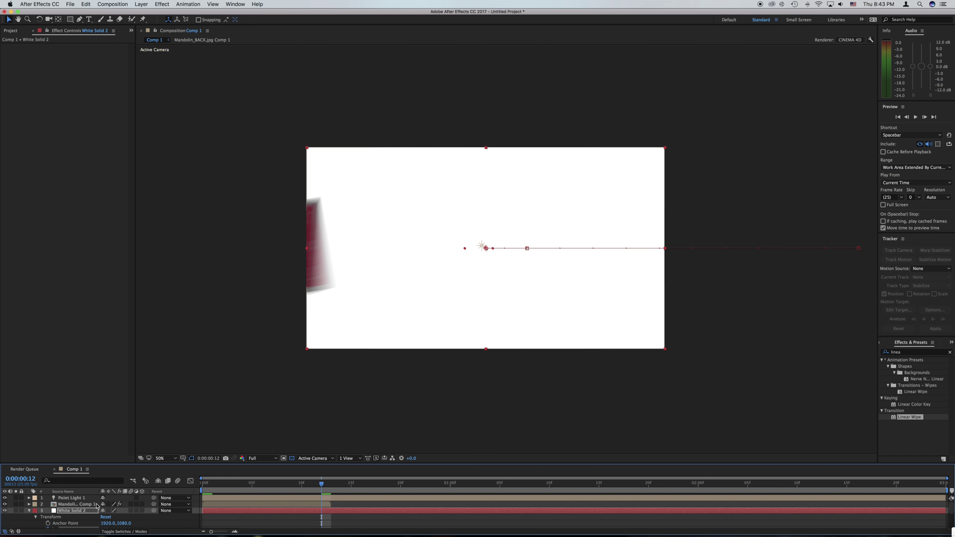
left_click(29, 511)
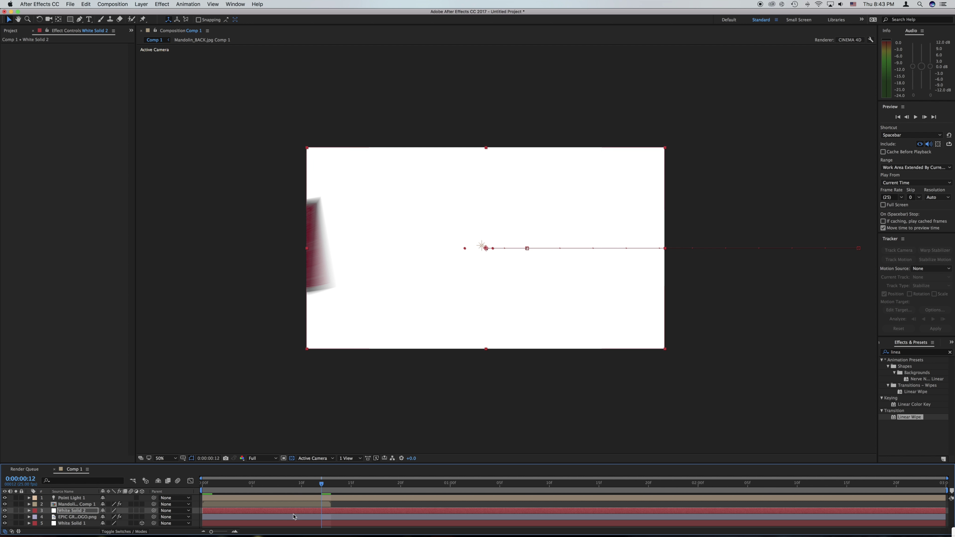
left_click_drag(321, 484, 302, 486)
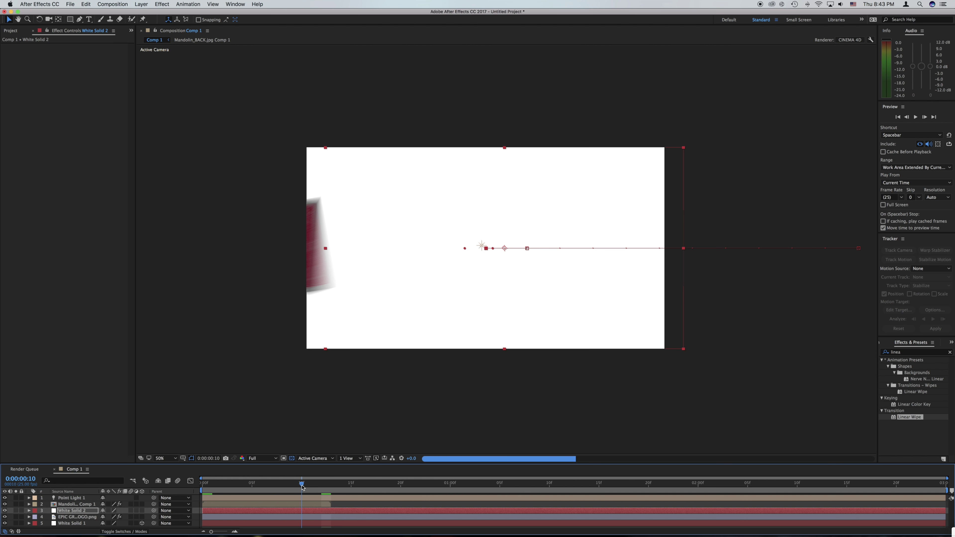
key("Page_Down")
key("Page_Down")
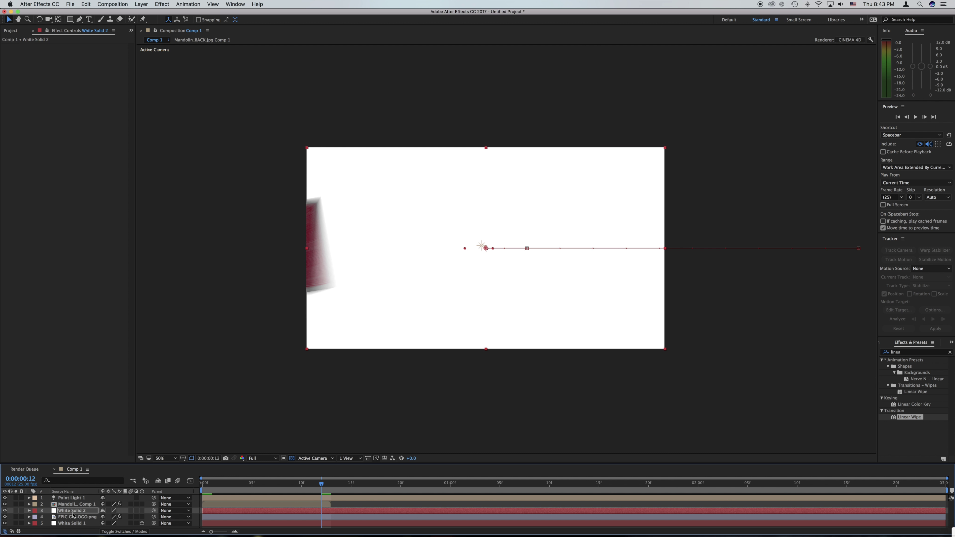
- Set the logo layer's track matte to Luma Matte "White Solid 2" and preview the reveal from the first frame
left_click(127, 532)
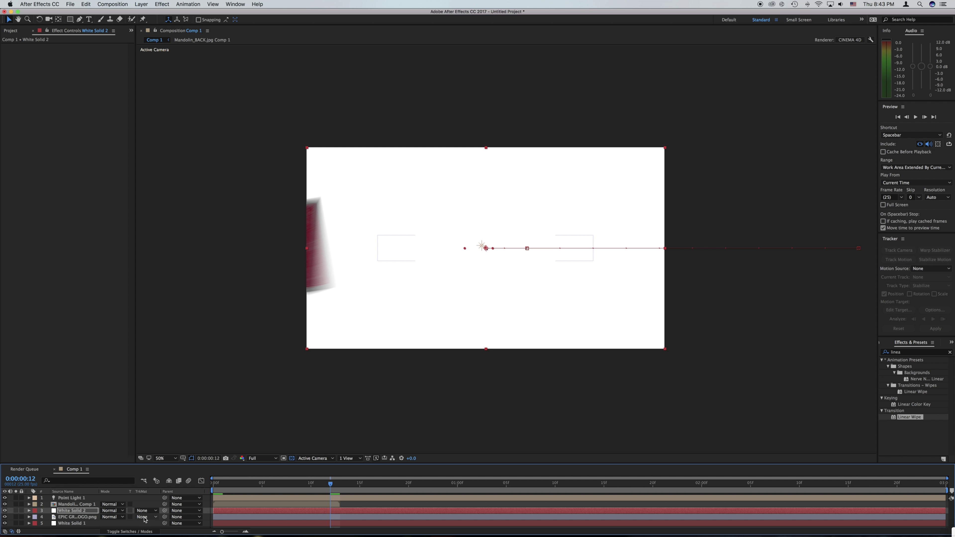
left_click(145, 517)
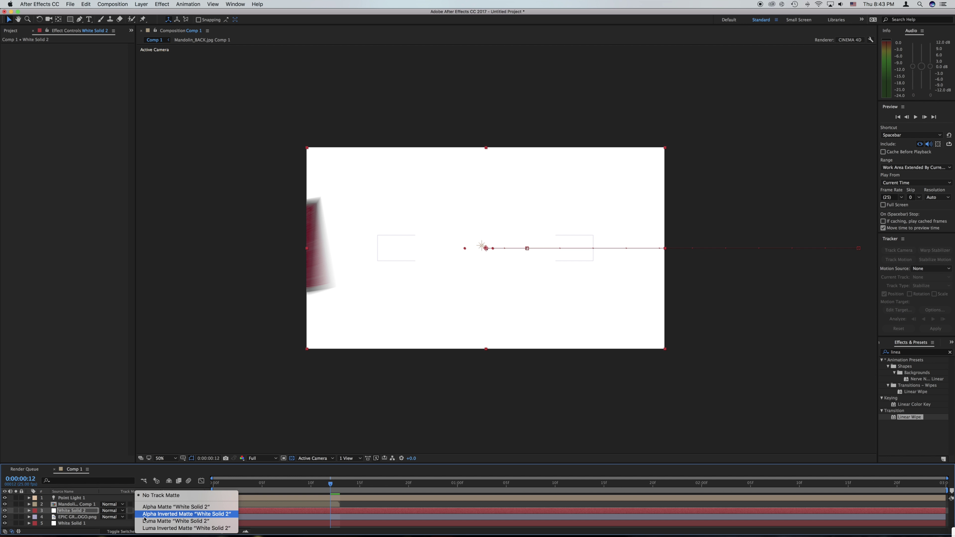
left_click(175, 521)
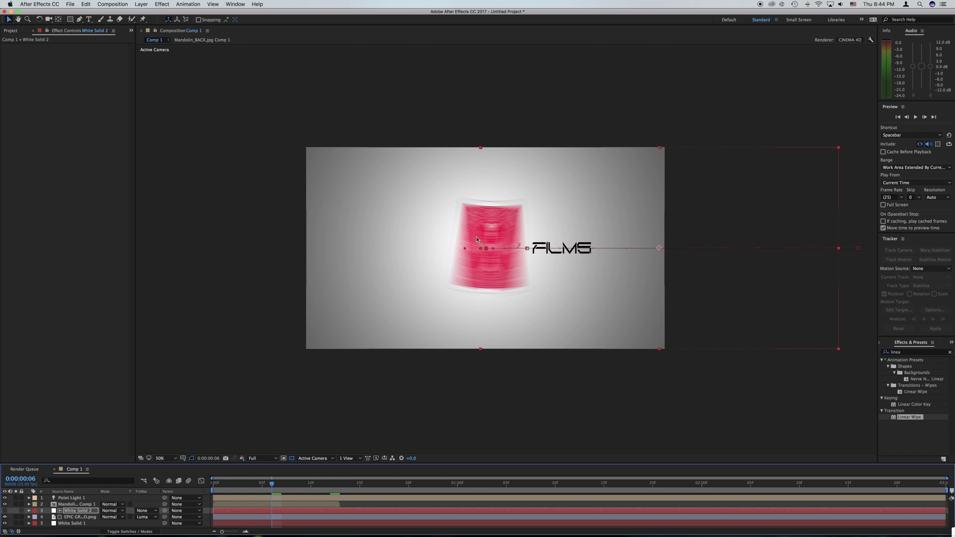
left_click_drag(271, 484, 194, 483)
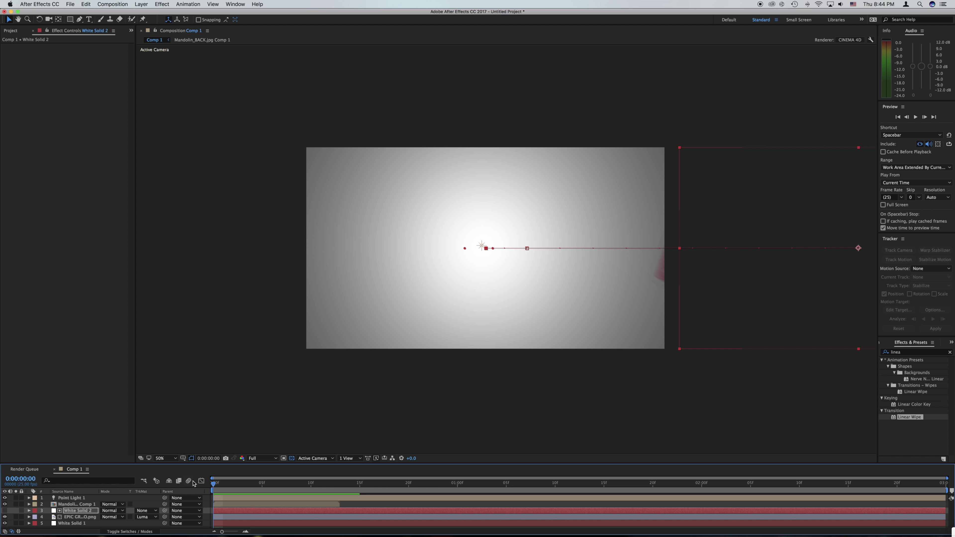
key("space")
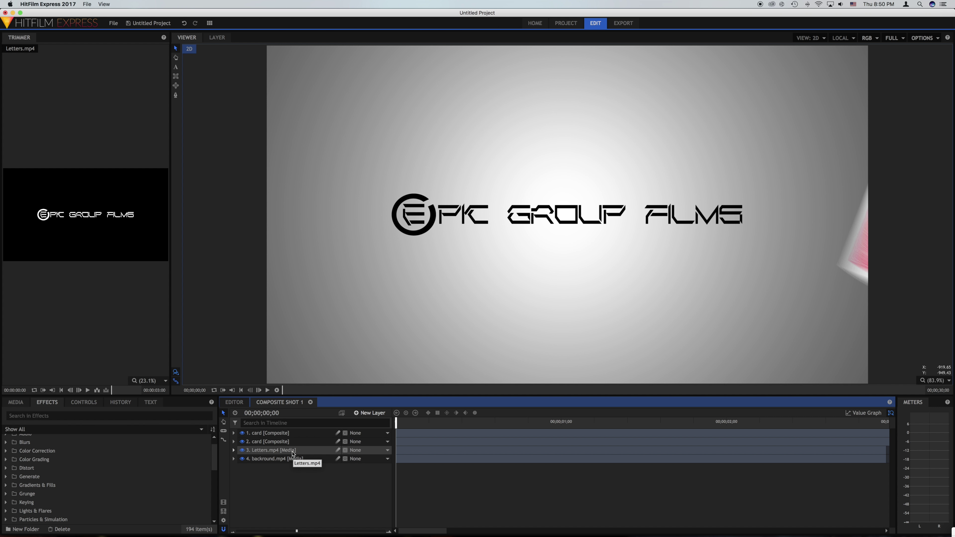
- Switch to HitFilm Express, scrub through the card's sweep in Composite Shot 1, and return to the first frame
mouse_move(397, 423)
left_mouse_down()
mouse_move(410, 423)
mouse_move(395, 421)
left_mouse_up()
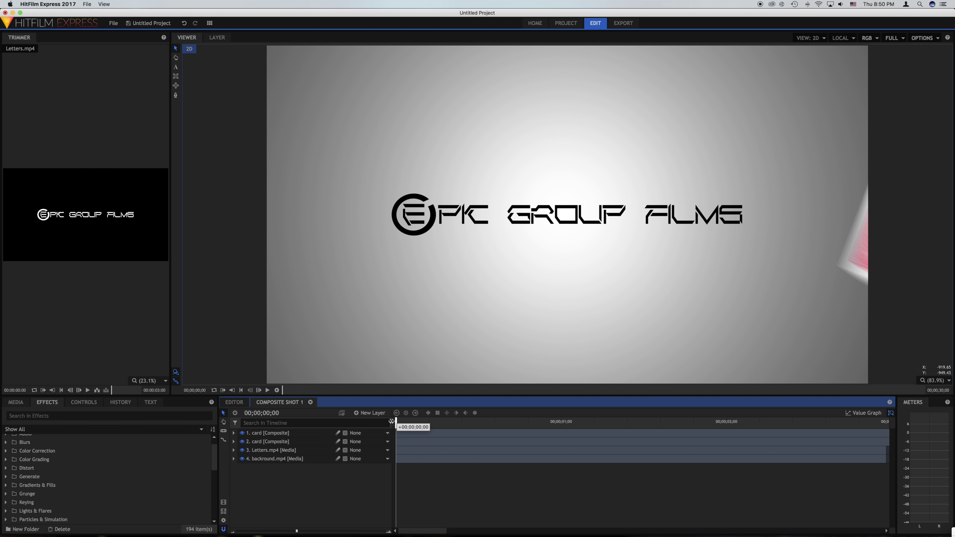
left_click_drag(399, 421, 468, 424)
key("Home")
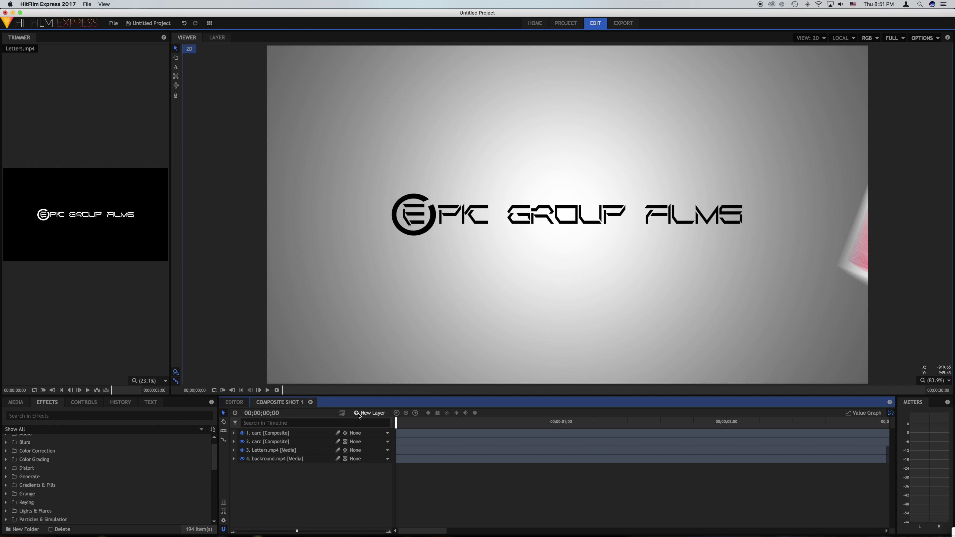
- Create a white 3840 by 2160 plane and place it below both card layers, above Letters.mp4
left_click(358, 413)
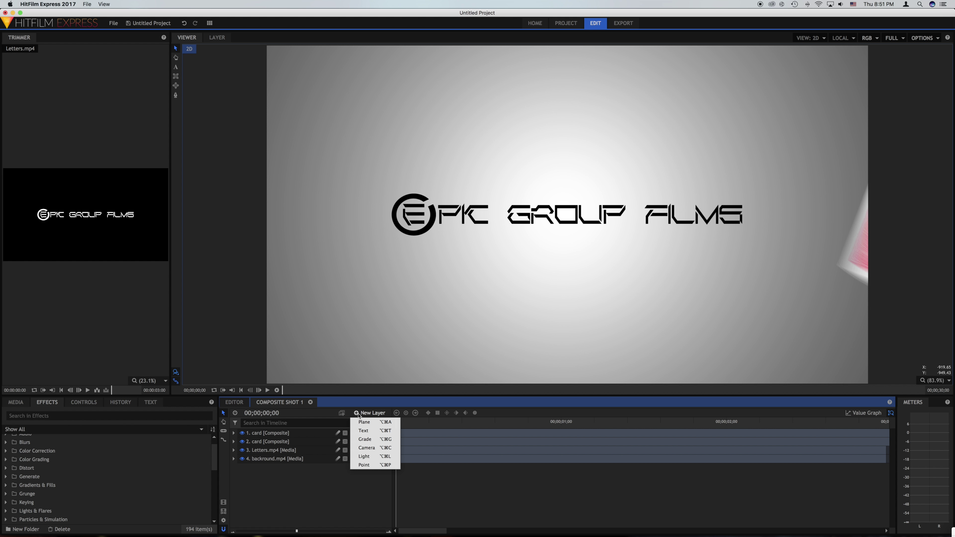
left_click(364, 422)
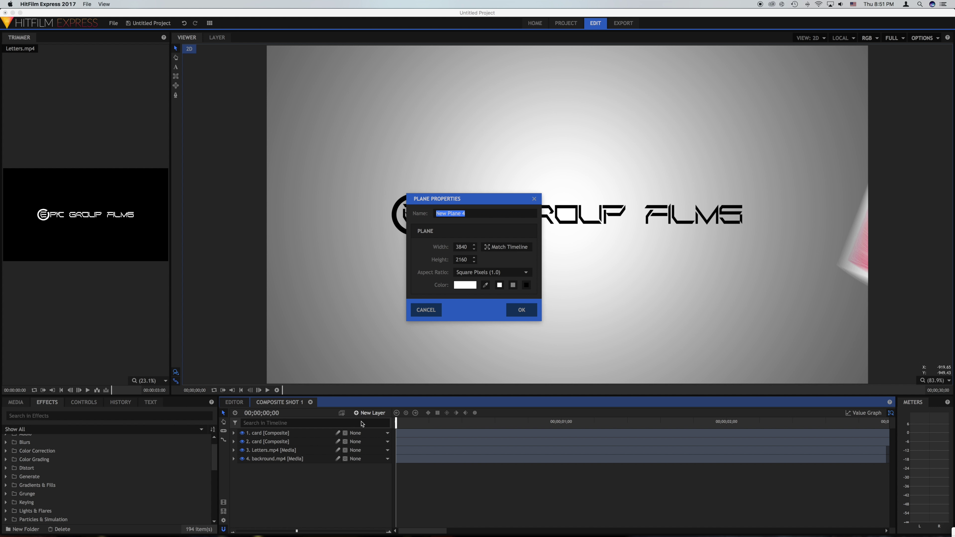
left_click(515, 310)
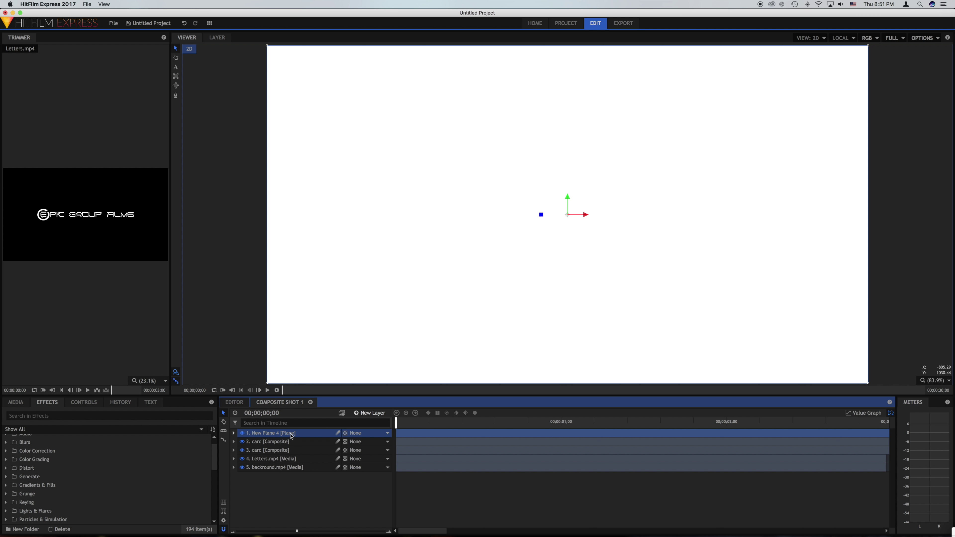
left_click_drag(290, 435, 289, 455)
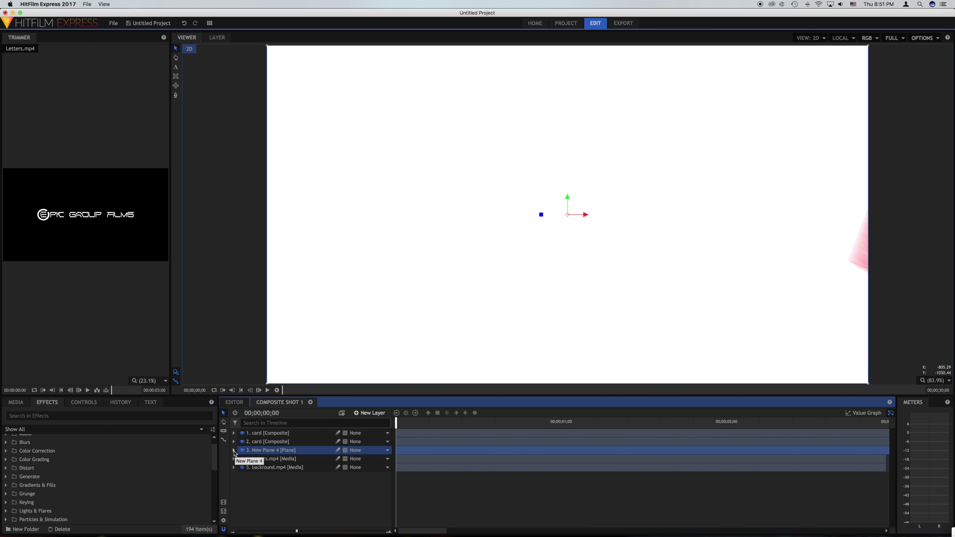
- Move the plane past the frame's right edge to Position 3995.0, 0.0 and enable Position keyframing at the first frame
left_click(233, 452)
left_click(242, 476)
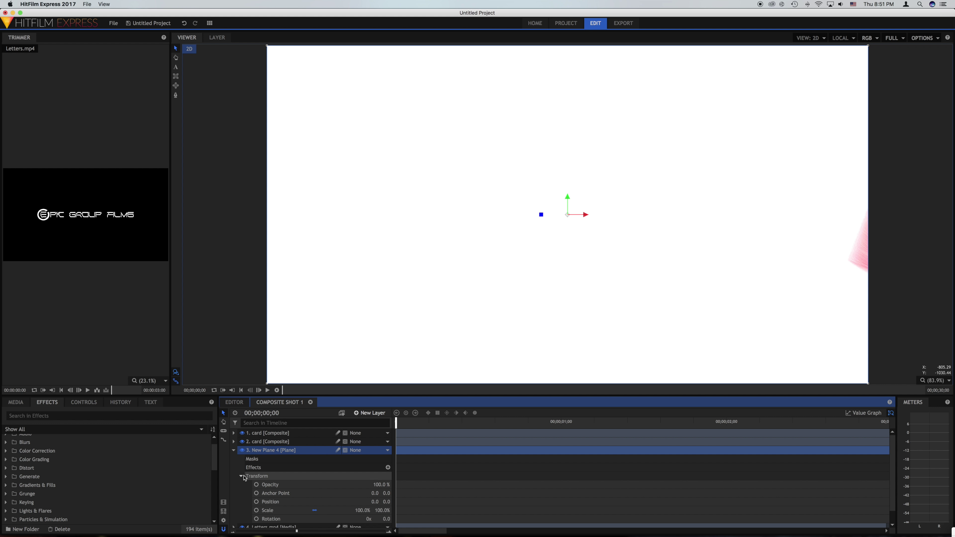
scroll(288, 465, "down", 2)
left_click_drag(298, 305, 915, 305)
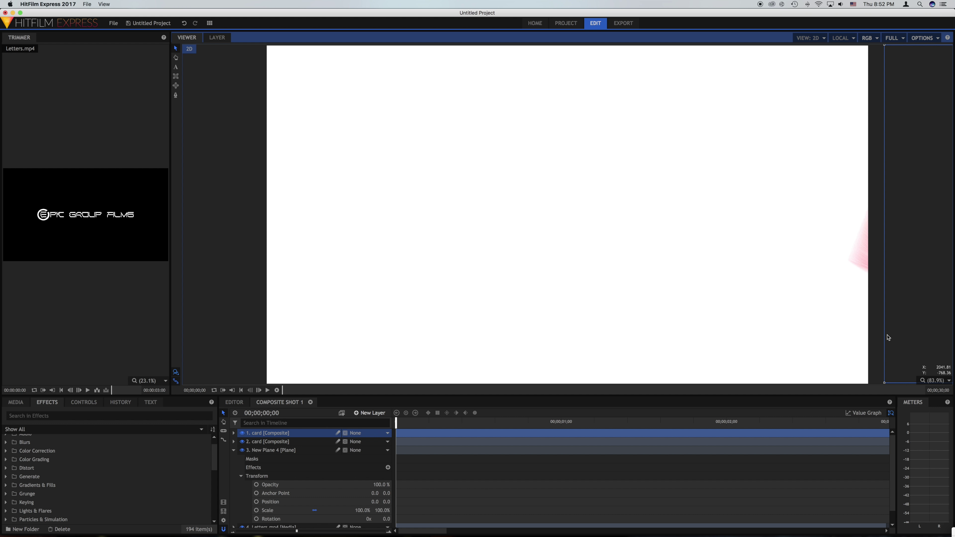
left_click(259, 503)
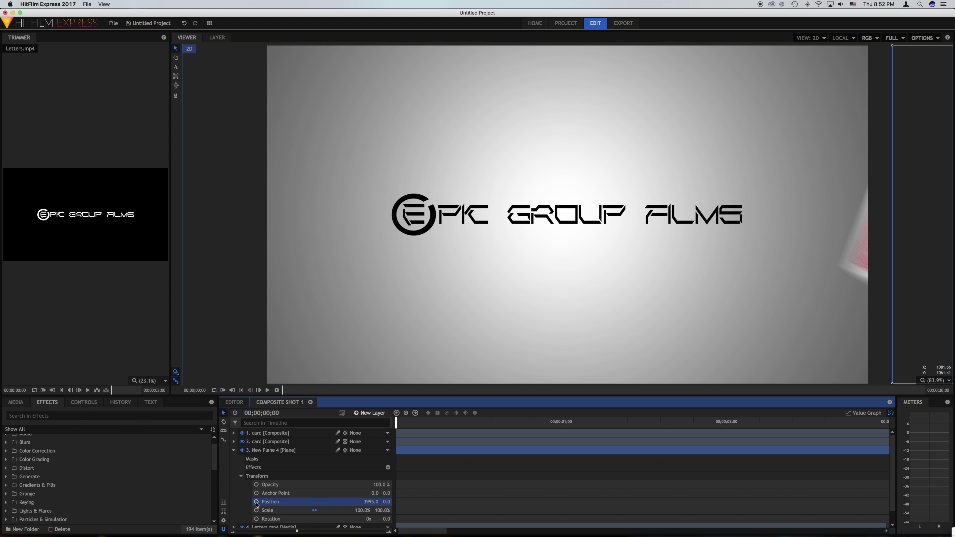
left_click(256, 502)
- About half a second in, slide the plane back over the frame with a second Position keyframe, and return to the start
left_click_drag(395, 422, 486, 427)
left_click_drag(370, 502, 435, 504)
left_click_drag(375, 505, 428, 507)
left_click_drag(483, 421, 373, 429)
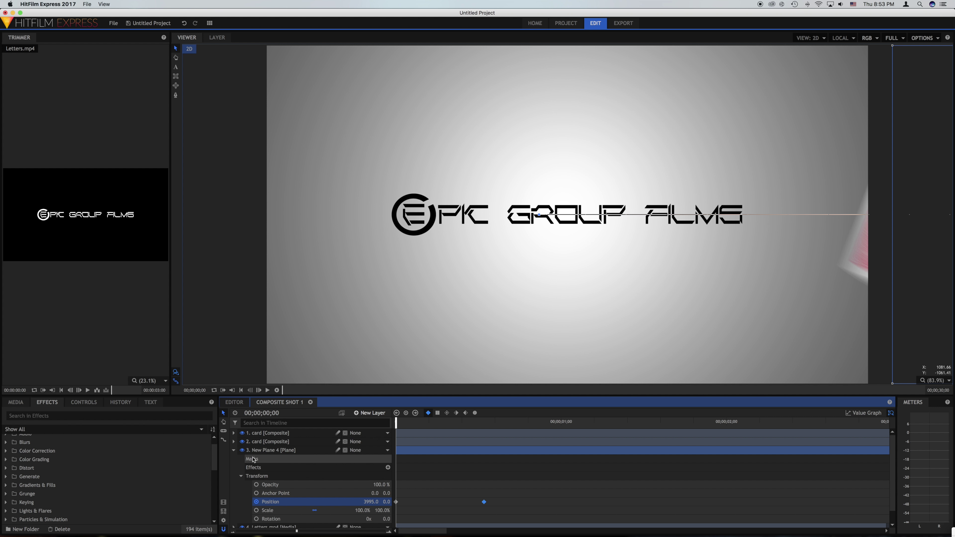
- Find the Set Matte effect and apply it to the Letters.mp4 layer
scroll(253, 459, "down", 1)
left_click(270, 514)
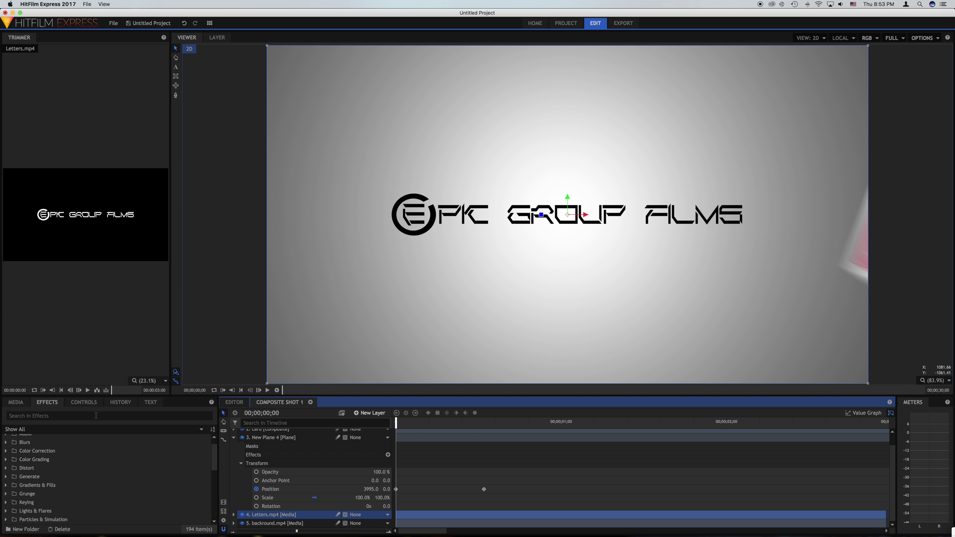
left_click(96, 415)
type("set")
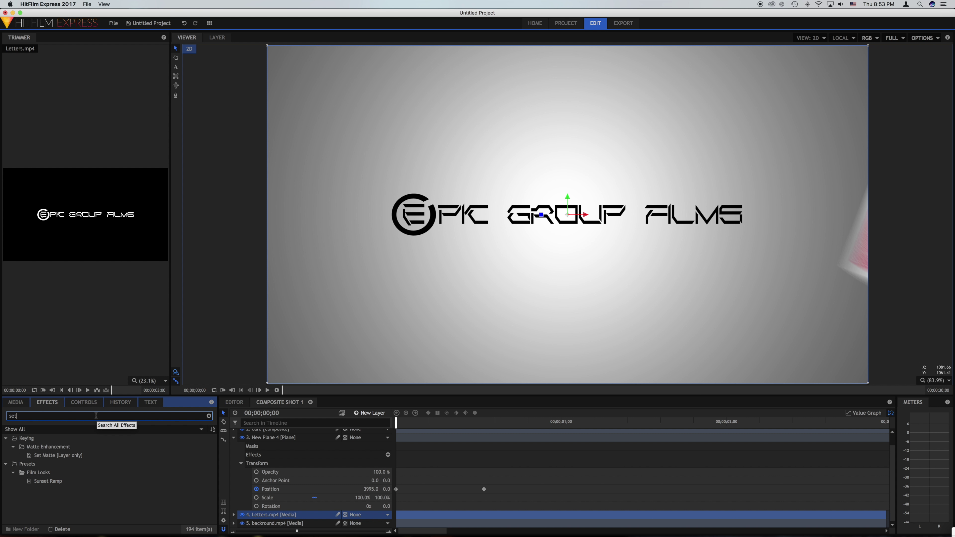
left_click(54, 456)
left_click_drag(52, 457, 265, 517)
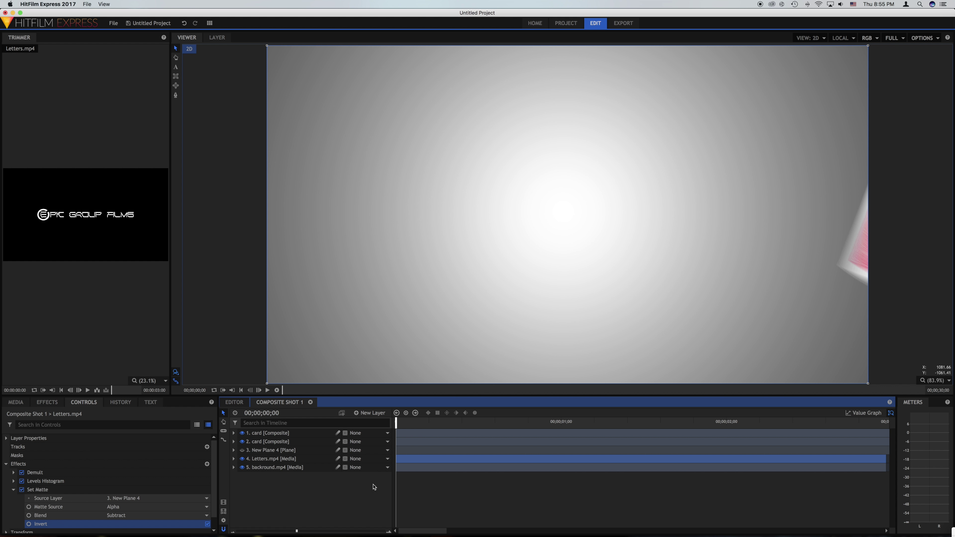
- Configure the logo's Set Matte with Alpha as Matte Source, Subtract blend and Invert enabled, and check the reveal
left_click(207, 507)
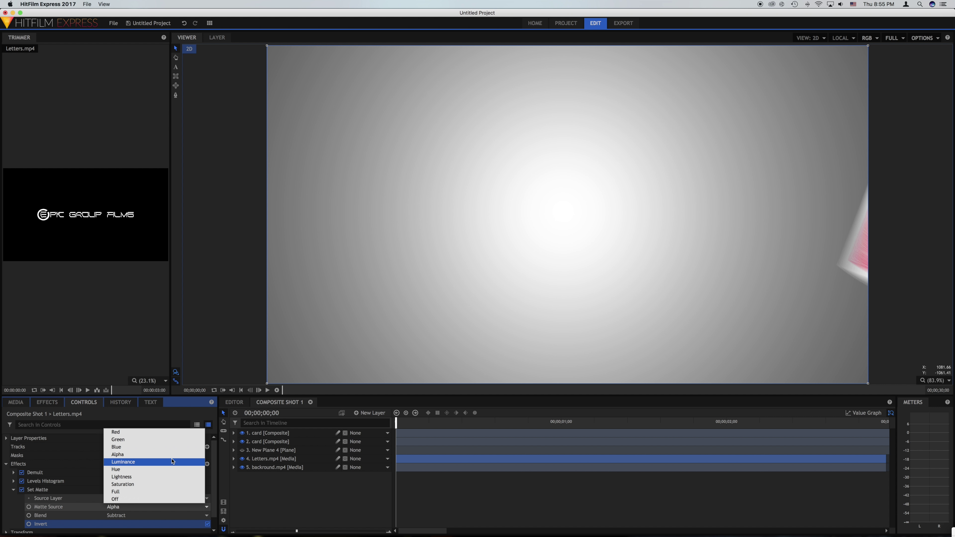
left_click(173, 454)
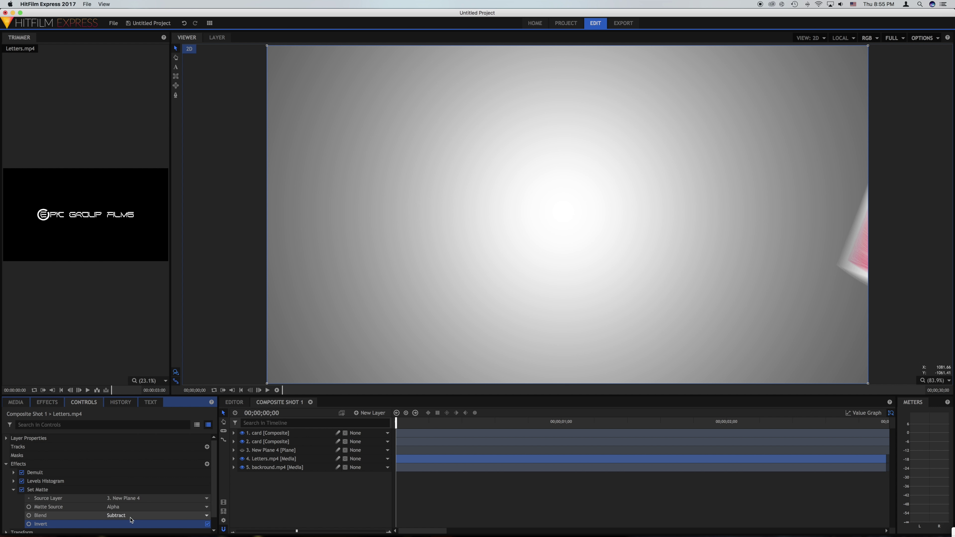
left_click(207, 516)
left_click(176, 526)
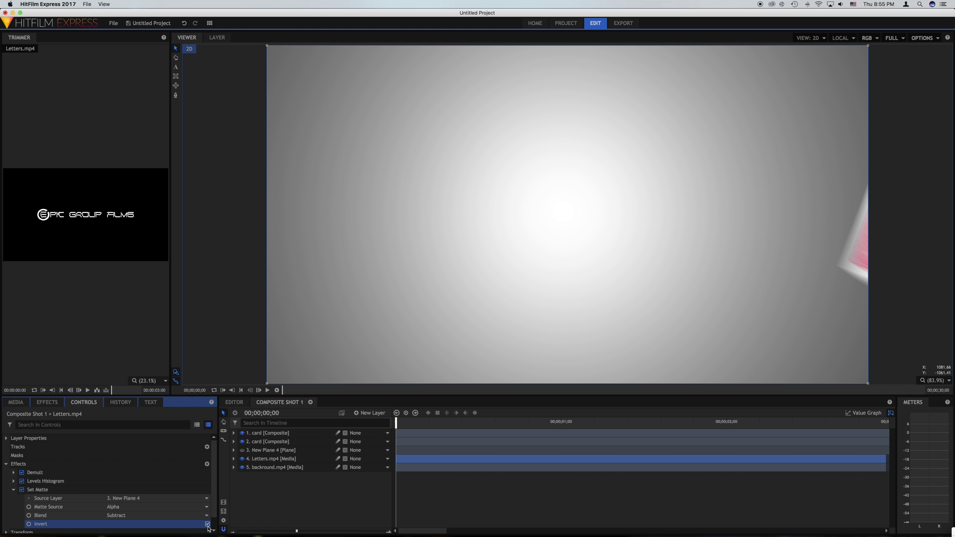
left_click(207, 524)
mouse_move(395, 424)
left_mouse_down()
mouse_move(492, 433)
mouse_move(391, 433)
left_mouse_up()
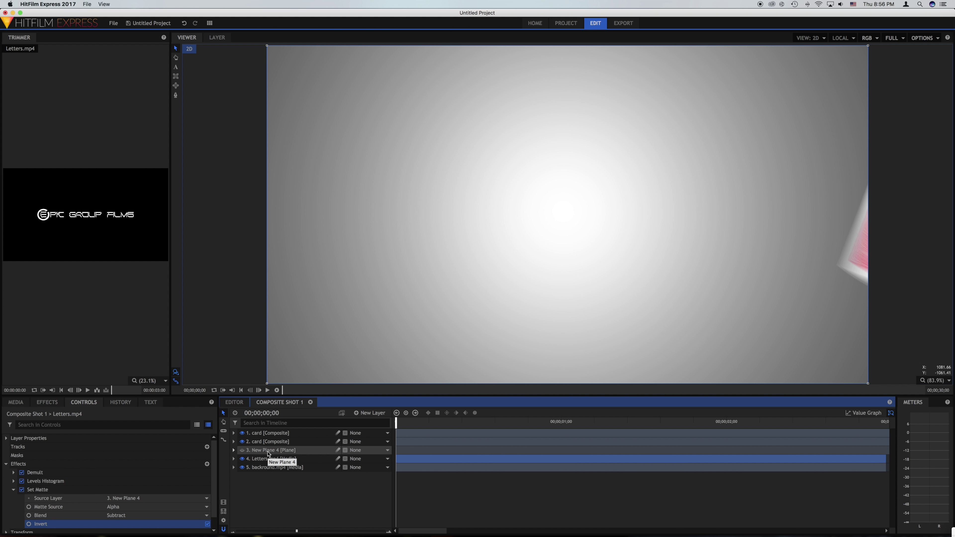
- Delete the New Plane 4 layer and remove the Set Matte effect from the Letters.mp4 layer
left_click(268, 451)
key("Delete")
left_click(265, 451)
left_click(44, 490)
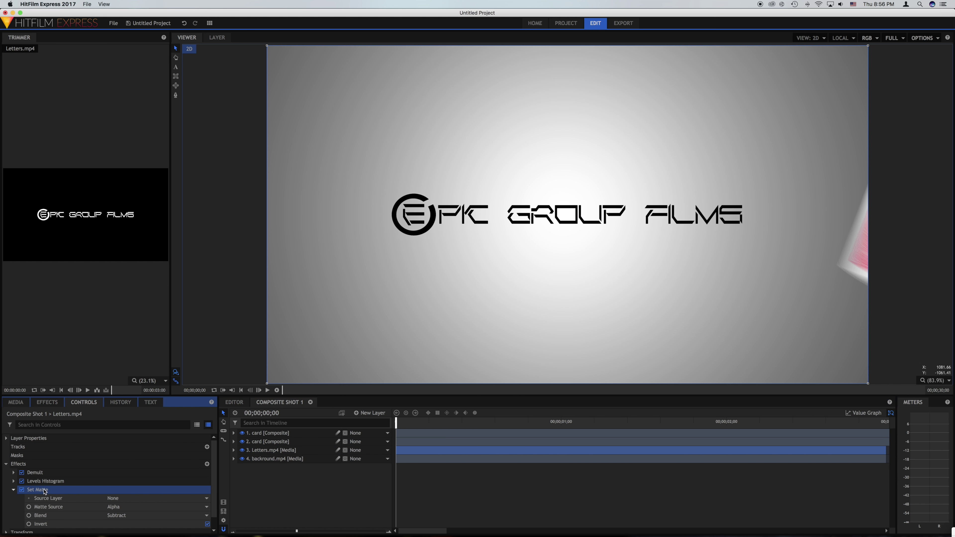
key("Delete")
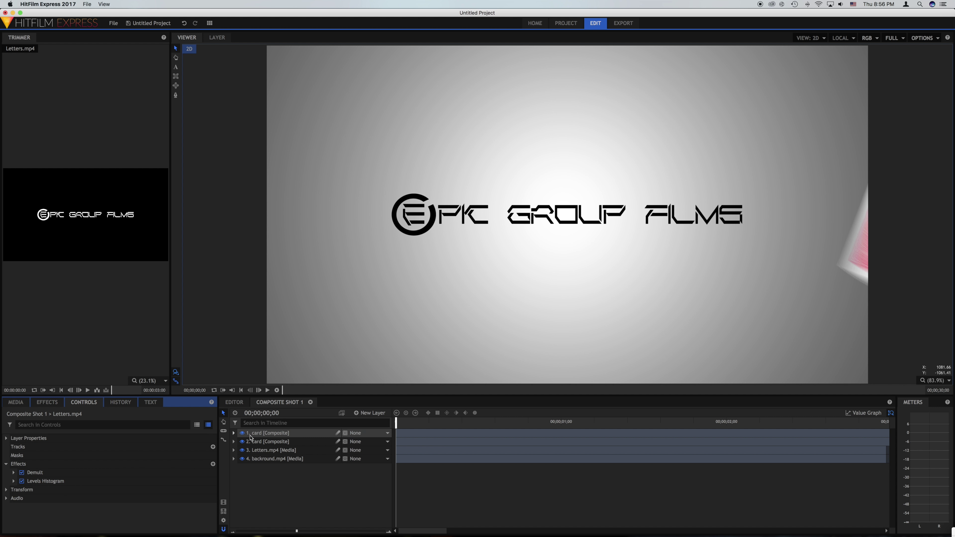
- Draw a full-height rectangular mask on the Letters.mp4 layer, straddling the frame's right edge beyond the logo
left_click(266, 451)
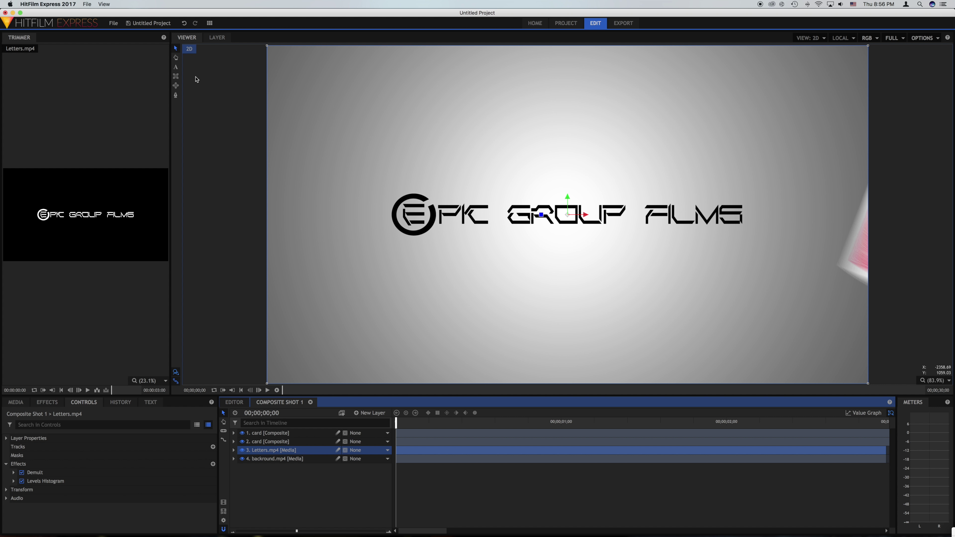
left_click(175, 77)
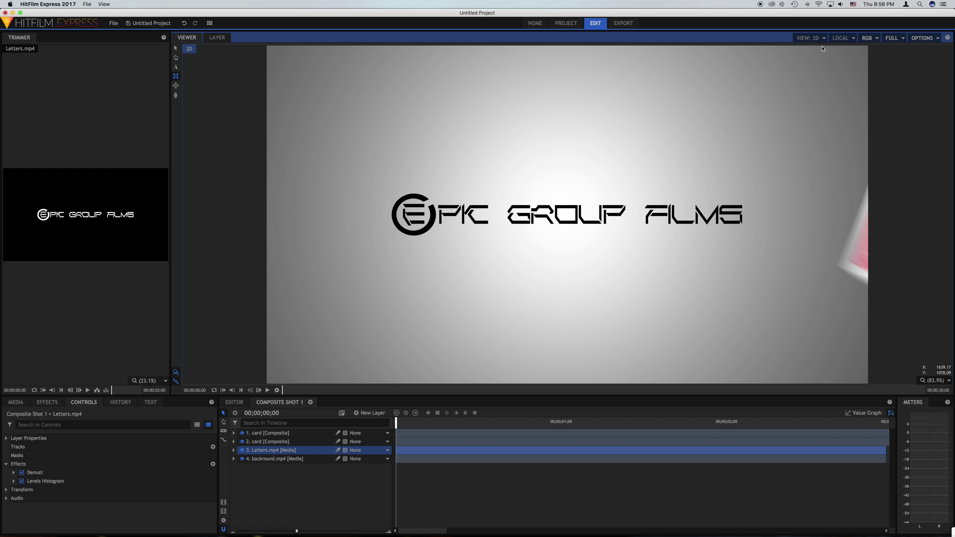
left_click_drag(817, 46, 908, 386)
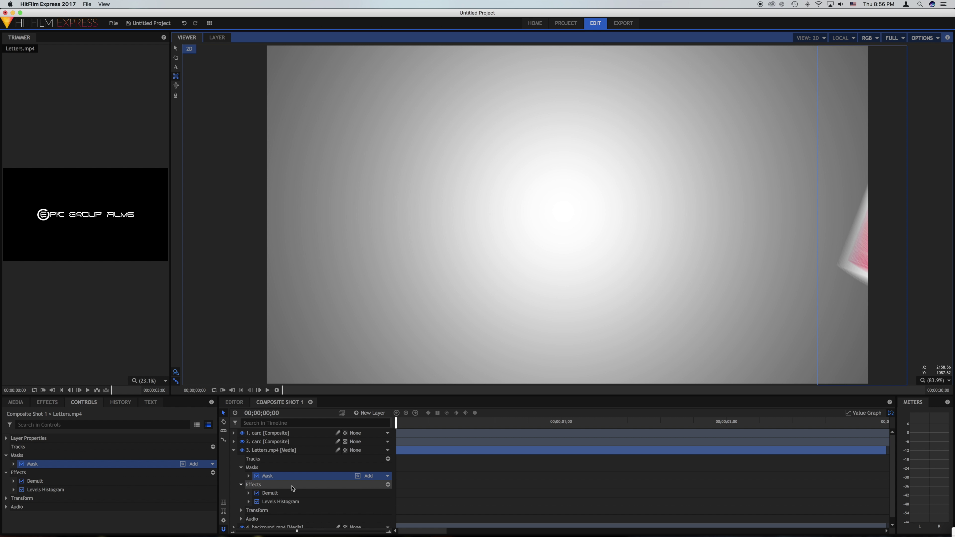
- Enable Path keyframing on the Letters.mp4 mask and shift its first keyframe to 00;00;00;03
left_click(248, 476)
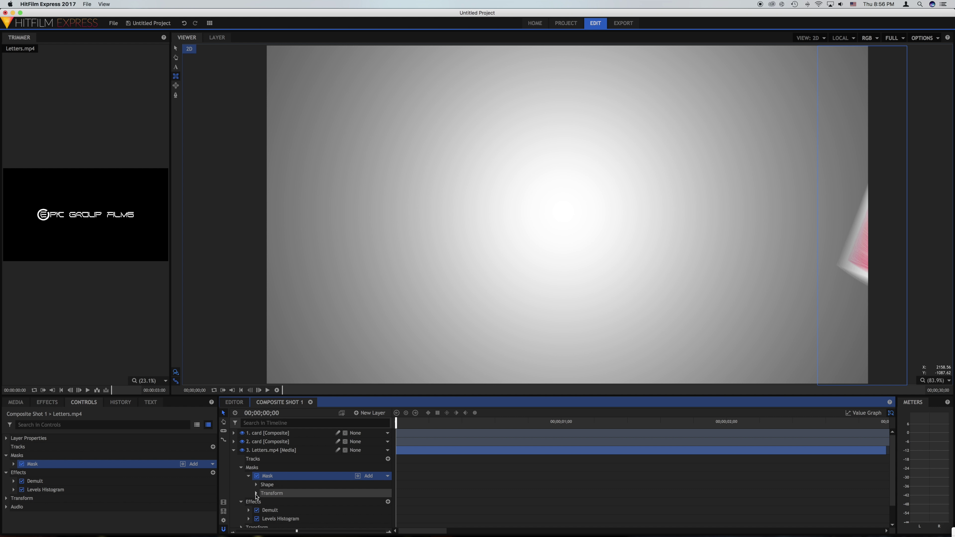
left_click(256, 493)
scroll(276, 505, "down", 1)
scroll(276, 505, "down", 1)
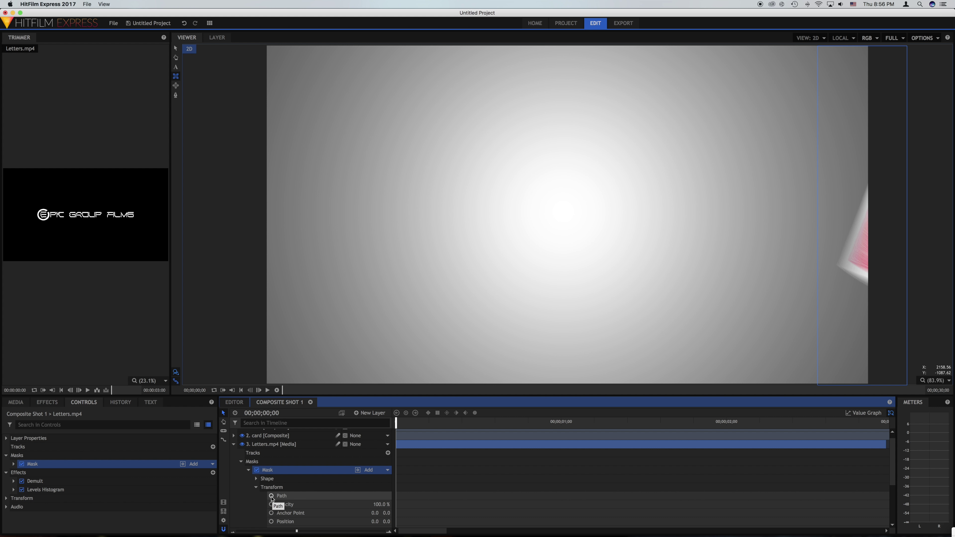
left_click(272, 496)
left_click_drag(400, 424, 410, 426)
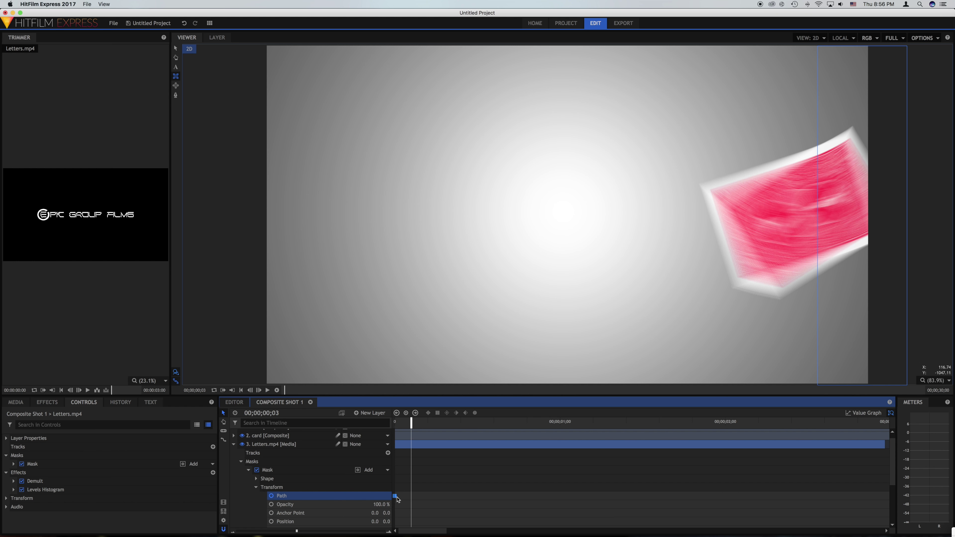
left_click_drag(397, 497, 411, 498)
- At 00;00;00;15, stretch the mask's left edge past the whole logo to keyframe its path, and return to the start
left_click(175, 49)
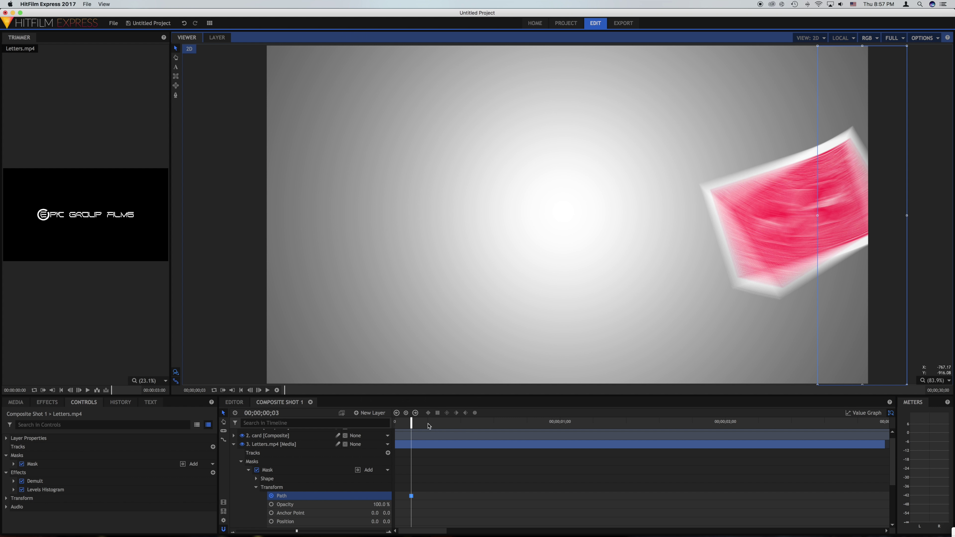
left_click(477, 424)
left_click_drag(477, 424, 477, 422)
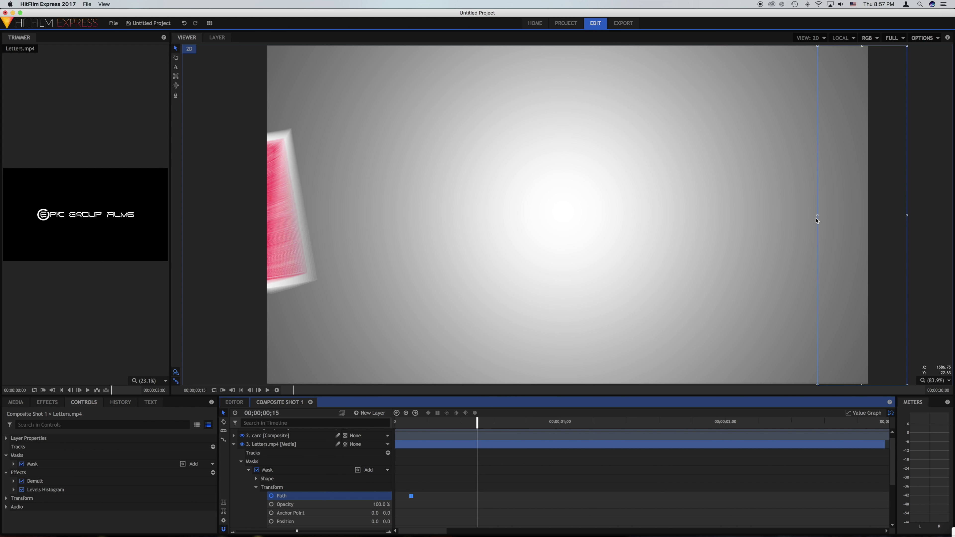
left_click_drag(818, 217, 579, 217)
left_click_drag(769, 230, 512, 230)
left_click_drag(300, 216, 282, 216)
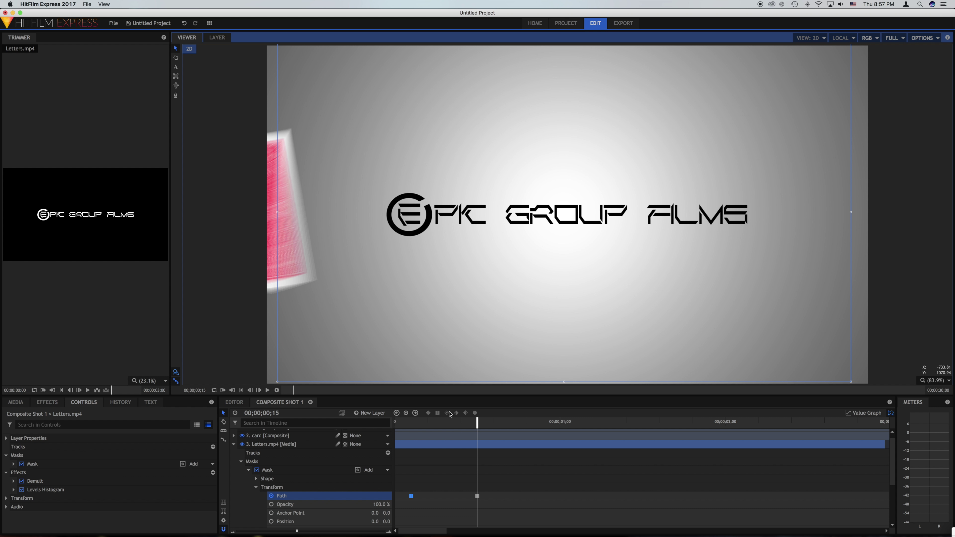
left_click_drag(478, 422, 395, 419)
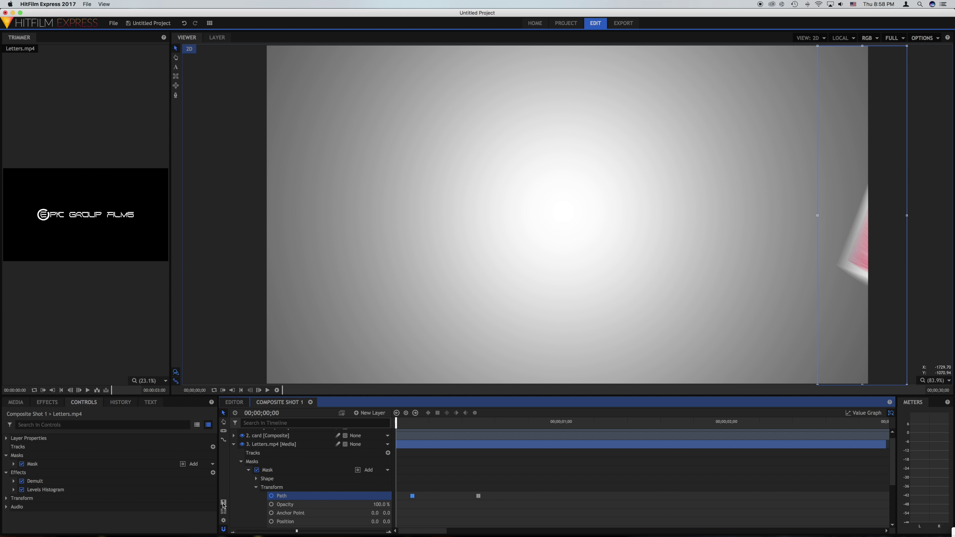
- Add Composite Shot 1 to the export queue and set its output file to Card wipe on the Desktop
left_click(223, 504)
left_click(525, 296)
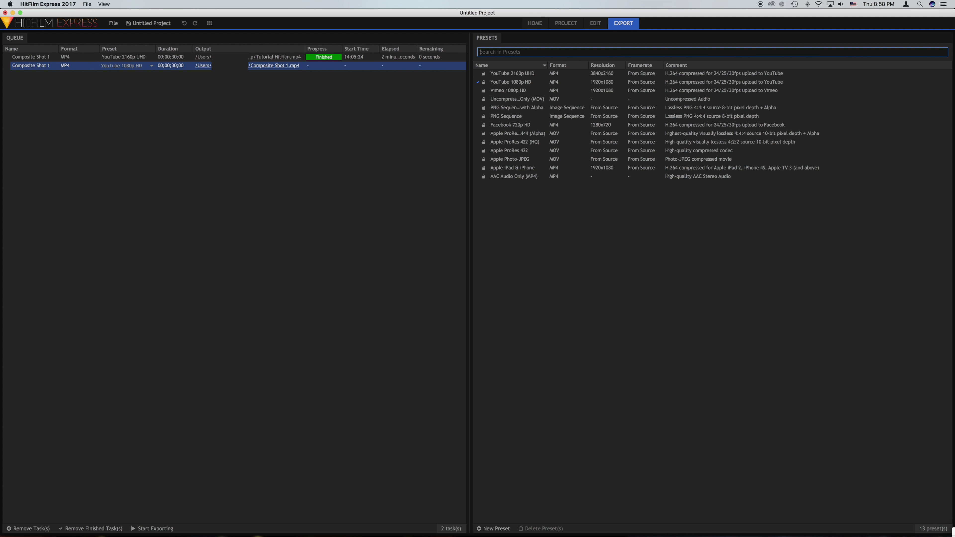
left_click(273, 65)
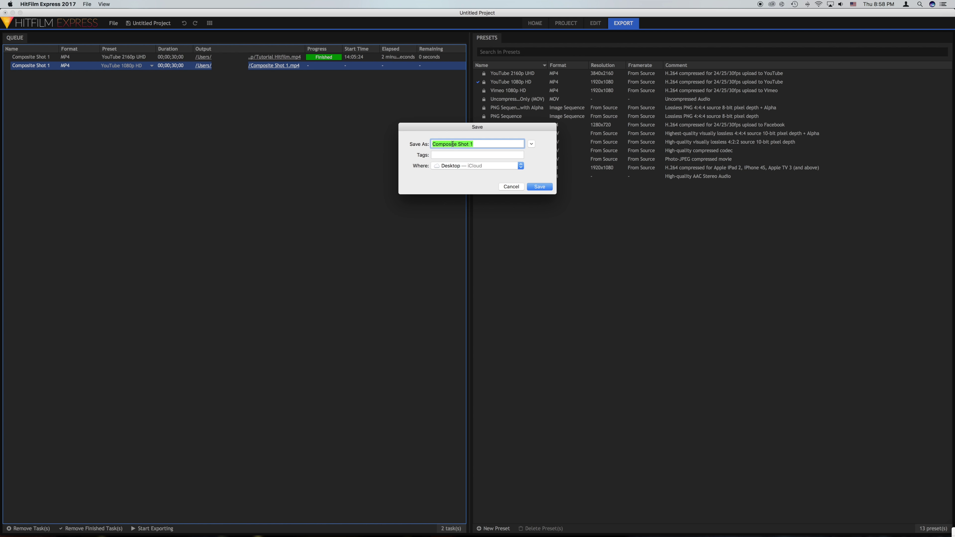
type("Card wipe")
left_click(540, 187)
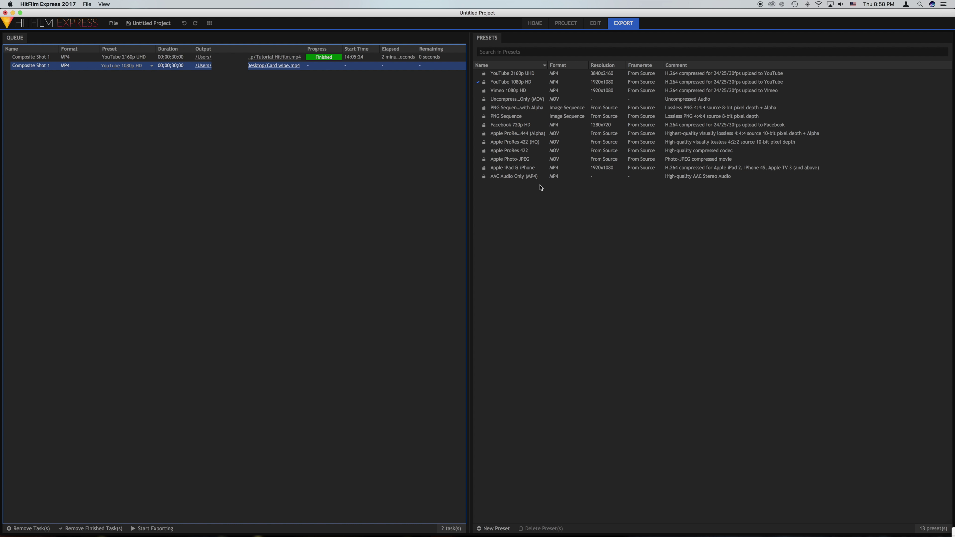
- Set the Card wipe task's preset to YouTube 2160p UHD and start exporting
left_click(139, 66)
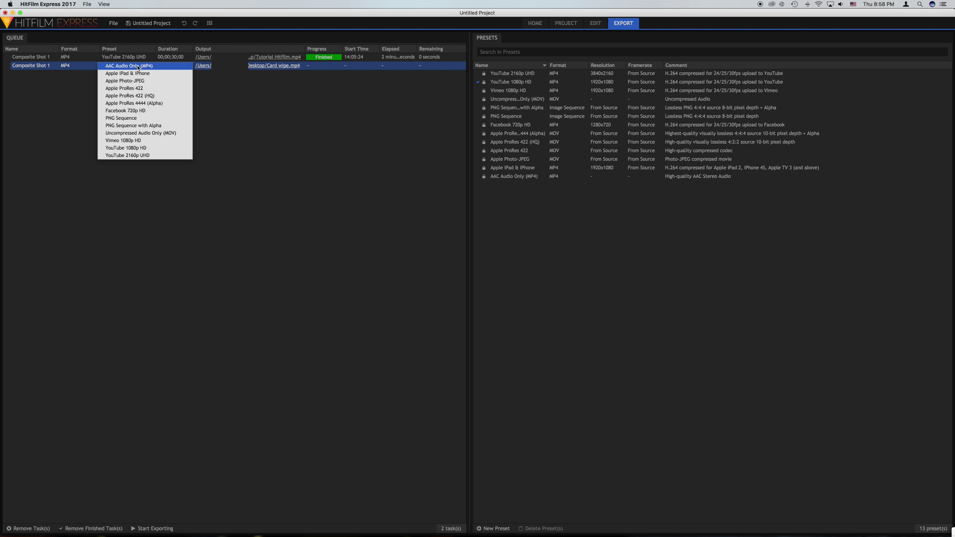
left_click(141, 155)
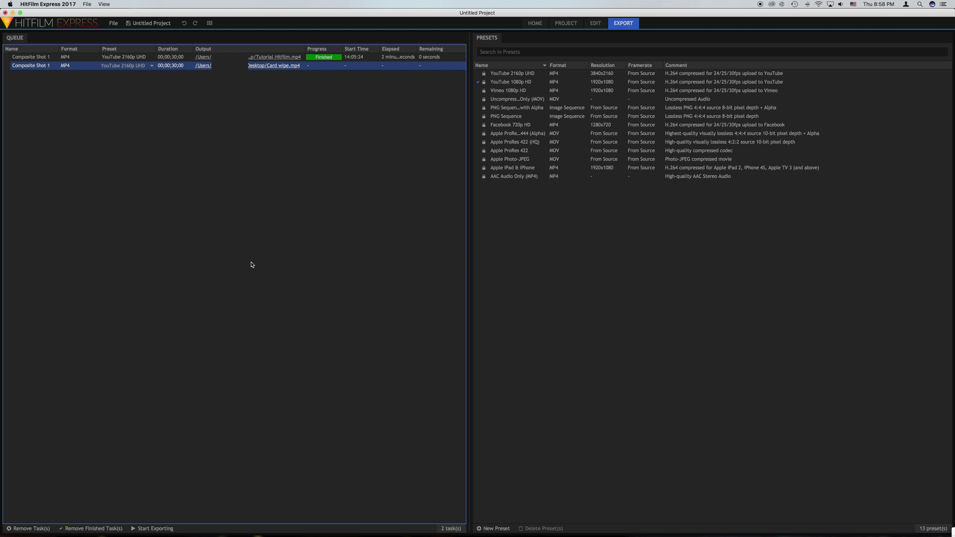
left_click(149, 528)
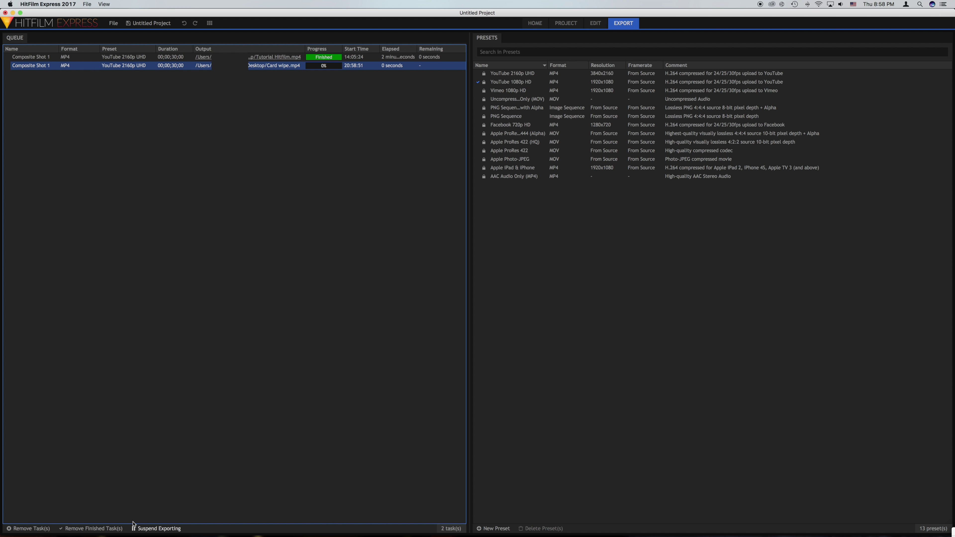